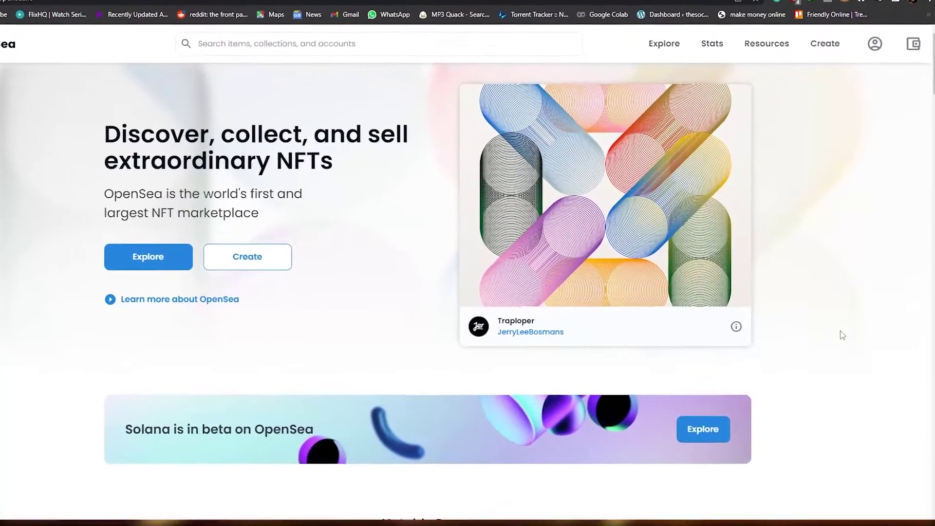
Open the My wallet panel and expand it to show all wallet providers
{"action": "scroll", "coordinate": [830, 328], "scroll_direction": "down", "scroll_amount": 5}
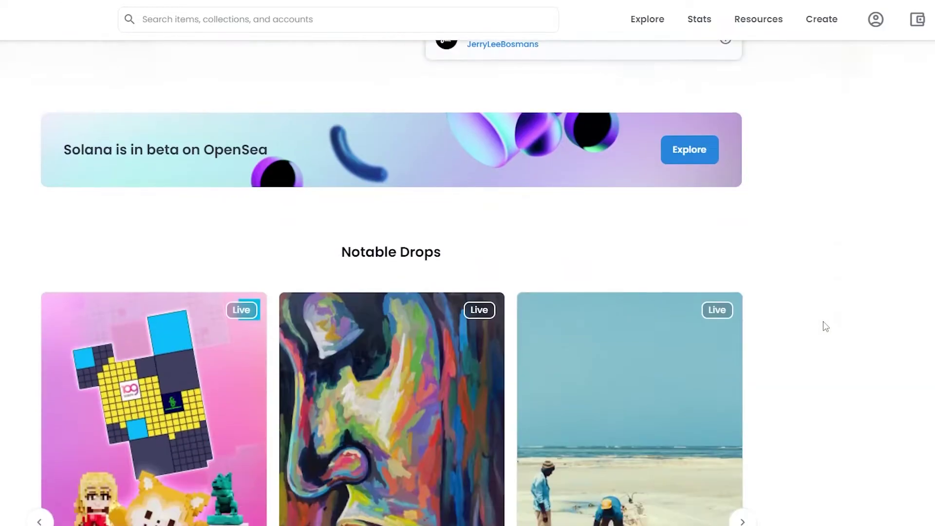
{"action": "scroll", "coordinate": [826, 326], "scroll_direction": "down", "scroll_amount": 5}
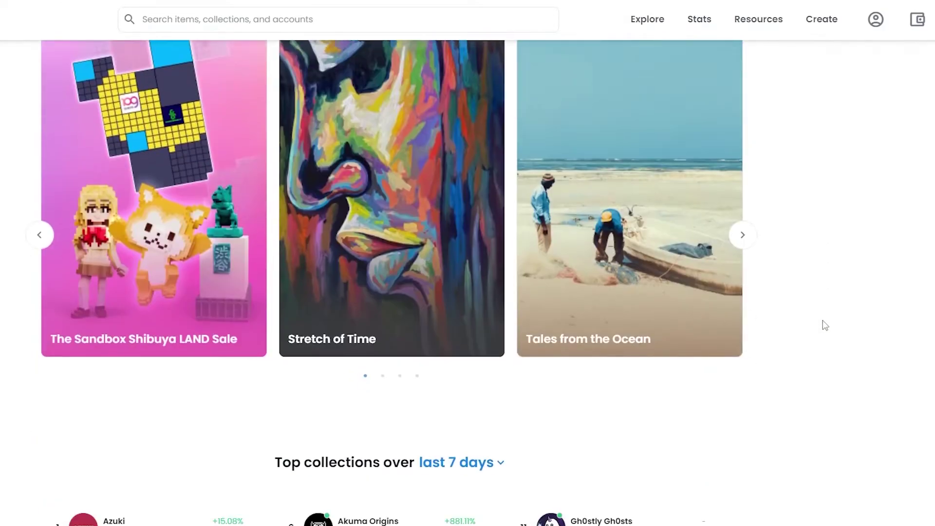
{"action": "scroll", "coordinate": [825, 324], "scroll_direction": "up", "scroll_amount": 10}
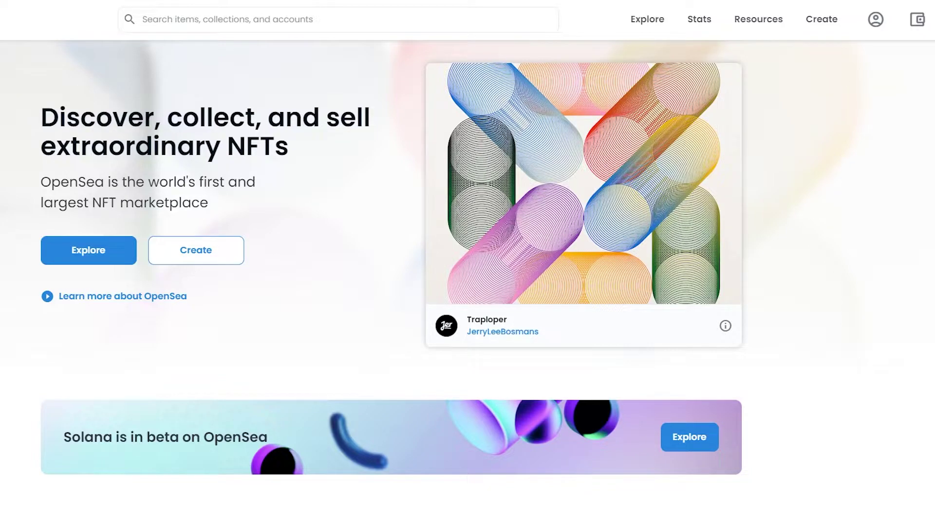
{"action": "left_click", "coordinate": [921, 23]}
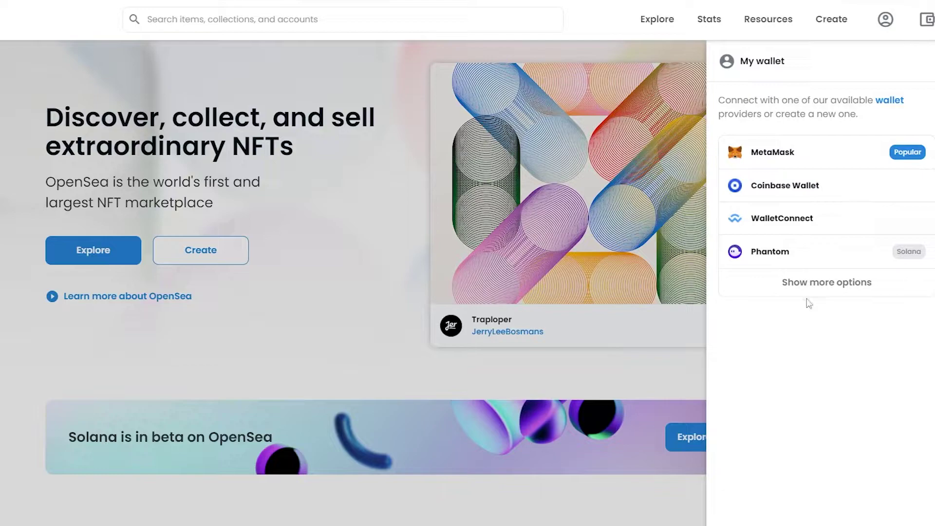
{"action": "left_click", "coordinate": [836, 287]}
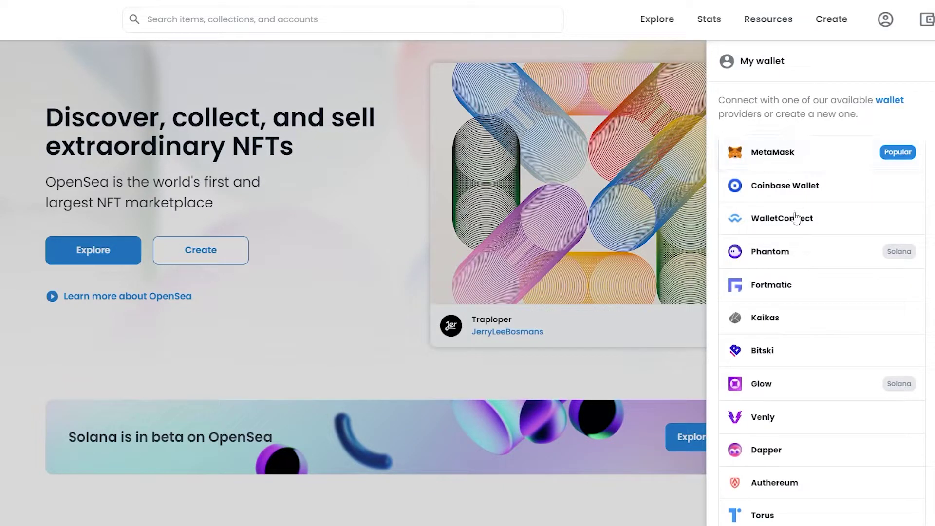
Browse the expanded provider list and dismiss the MetaMask unlock popup
{"action": "scroll", "coordinate": [795, 225], "scroll_direction": "down", "scroll_amount": 1}
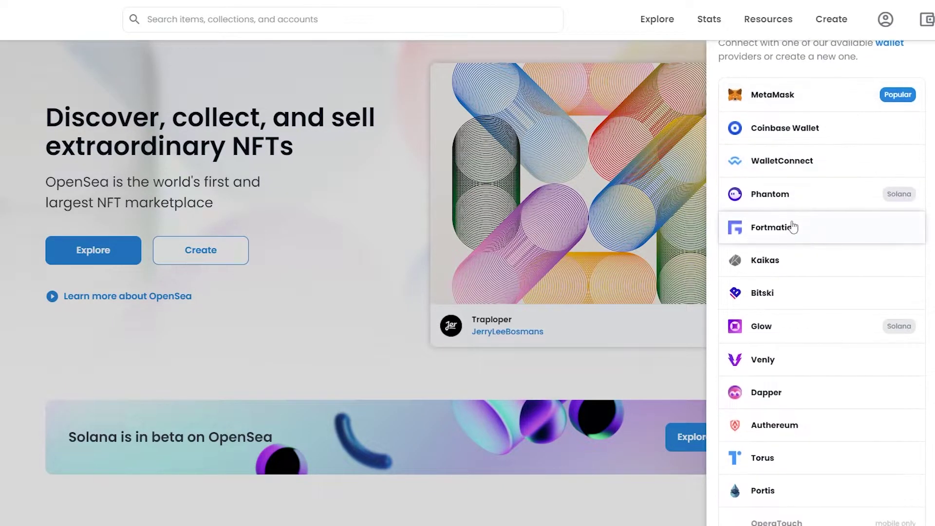
{"action": "scroll", "coordinate": [794, 244], "scroll_direction": "down", "scroll_amount": 1}
{"action": "scroll", "coordinate": [808, 365], "scroll_direction": "down", "scroll_amount": 1}
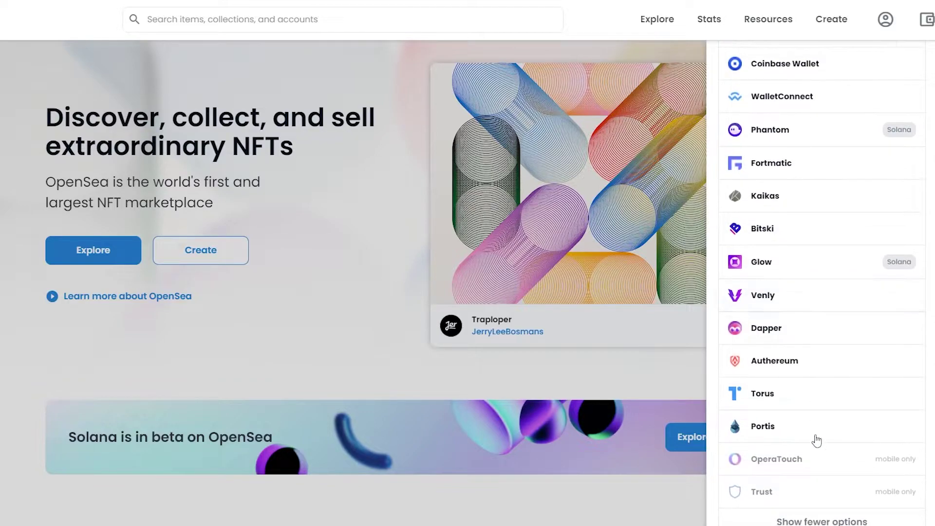
{"action": "scroll", "coordinate": [808, 424], "scroll_direction": "up", "scroll_amount": 2}
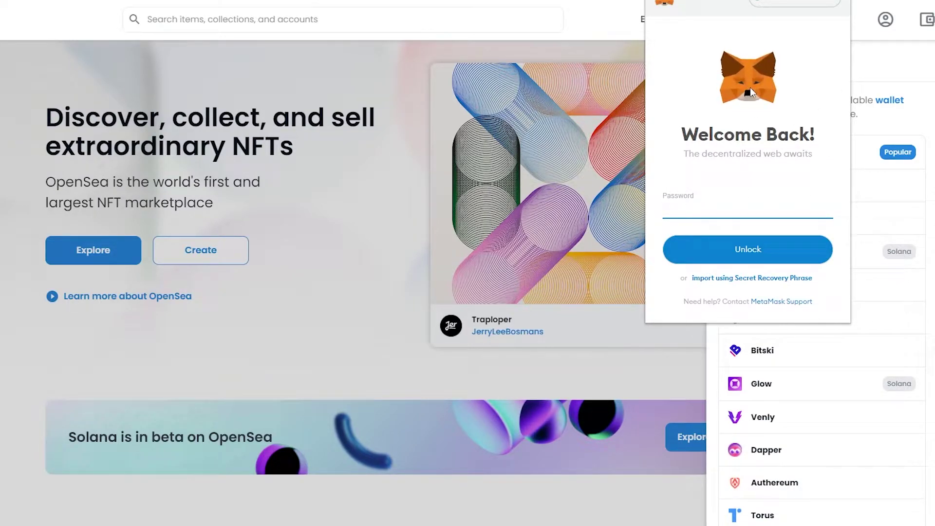
{"action": "key", "text": "Escape"}
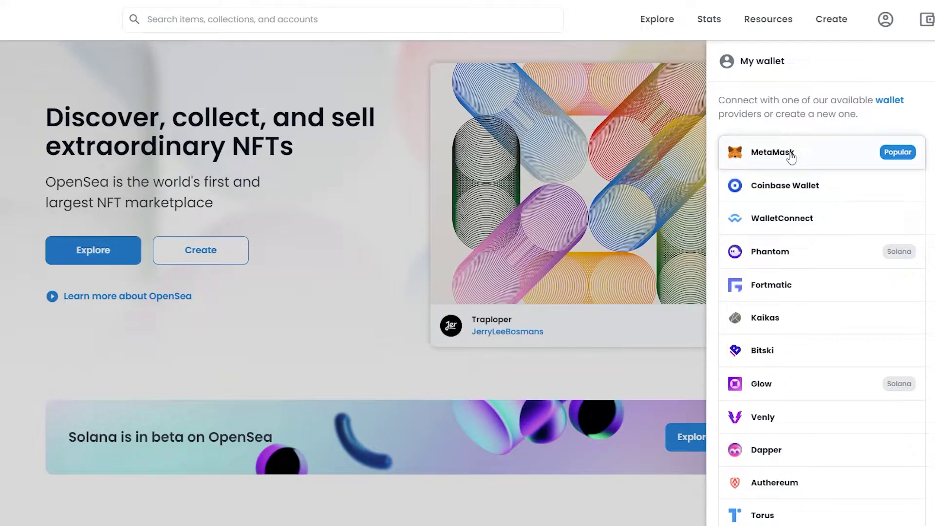
Connect MetaMask to OpenSea by unlocking it with the wallet password, then close the wallet panel
{"action": "left_click", "coordinate": [789, 155]}
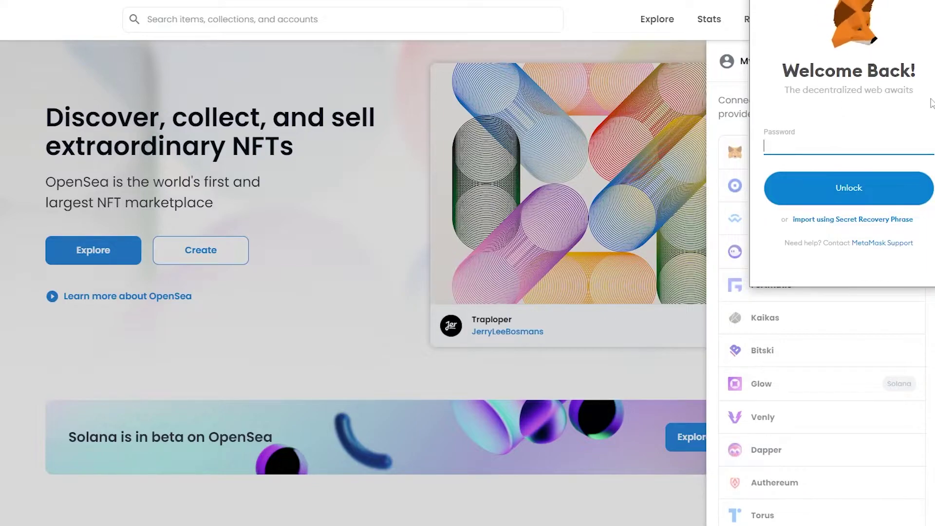
{"action": "type", "text": "•••••••"}
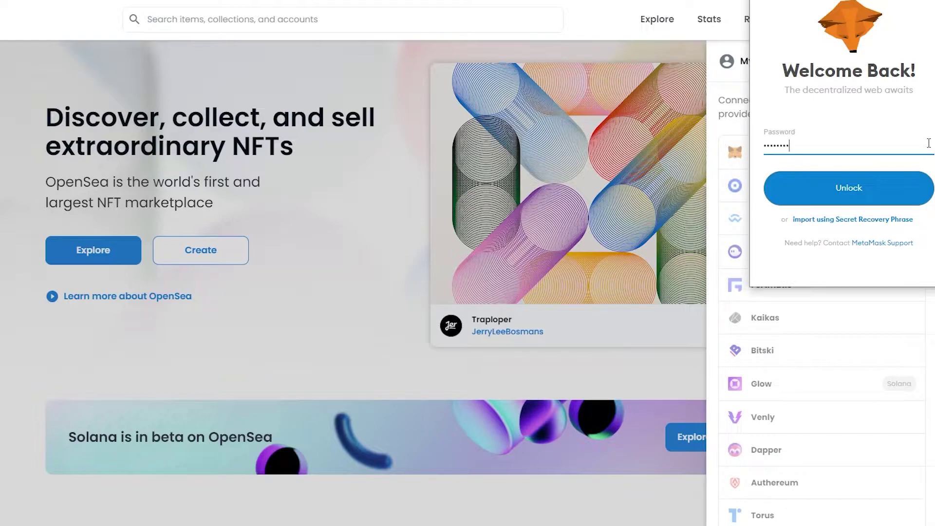
{"action": "key", "text": "Return"}
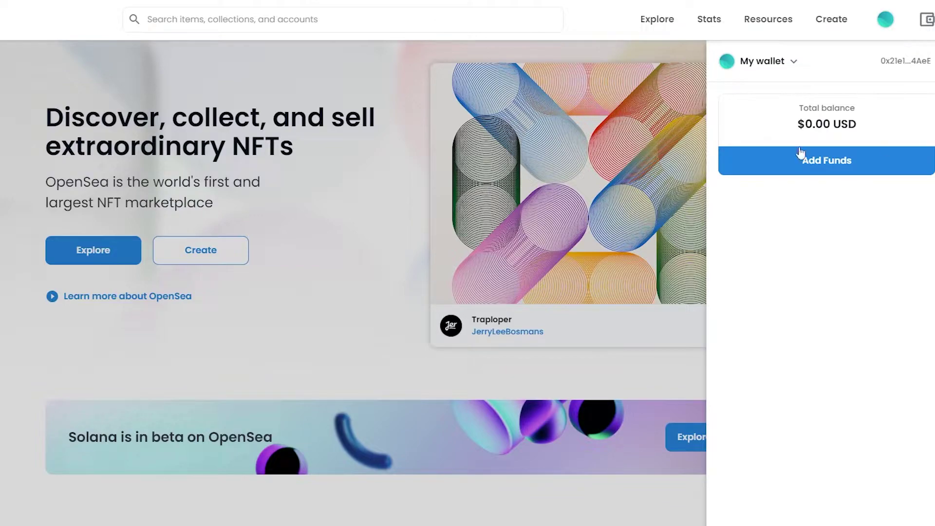
{"action": "left_click", "coordinate": [639, 54]}
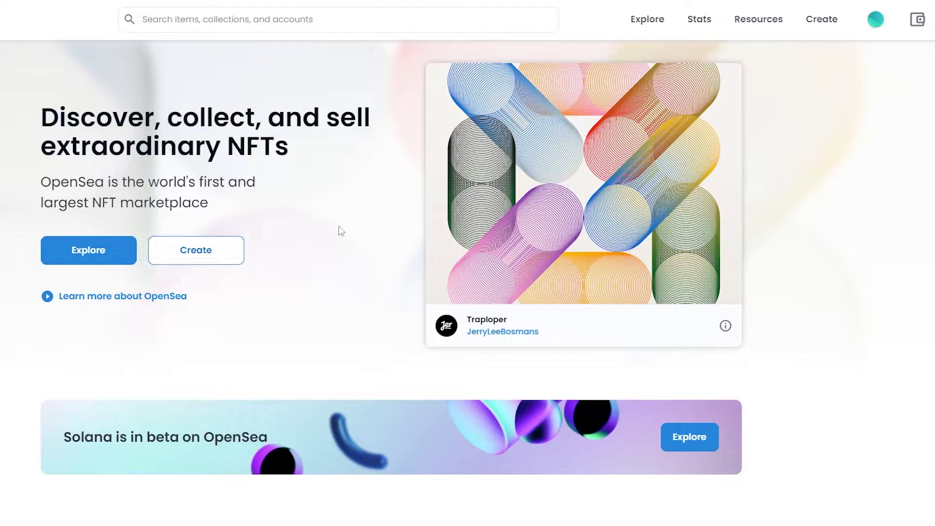
Go to My Collections, start a new collection, and sign the MetaMask login request
{"action": "mouse_move", "coordinate": [880, 26]}
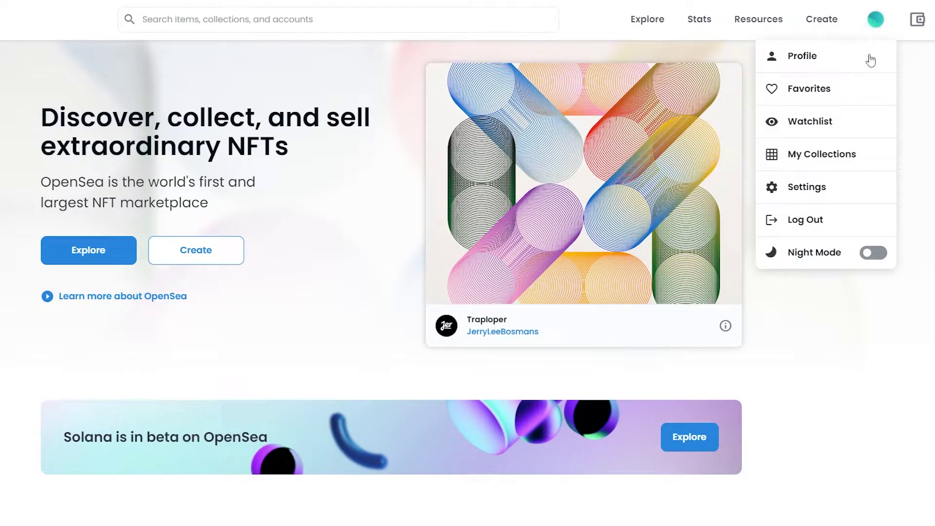
{"action": "left_click", "coordinate": [826, 161]}
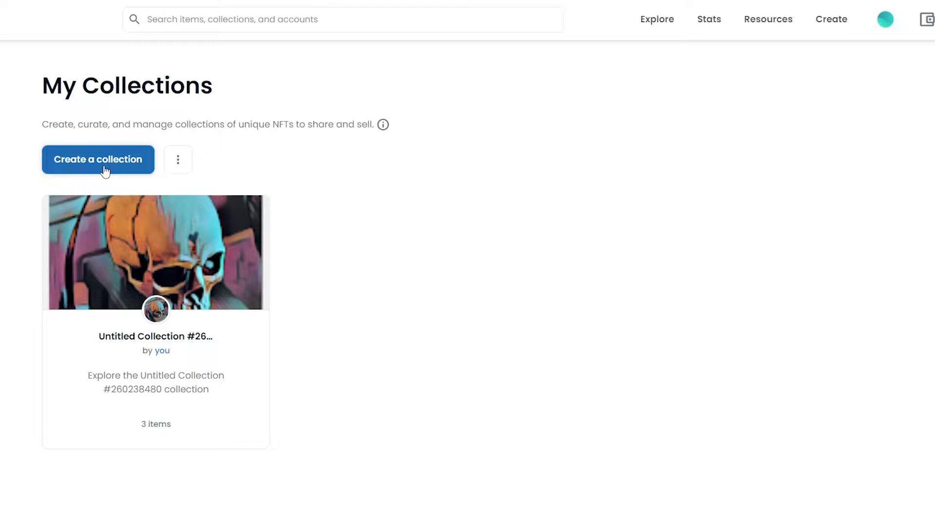
{"action": "left_click", "coordinate": [105, 170]}
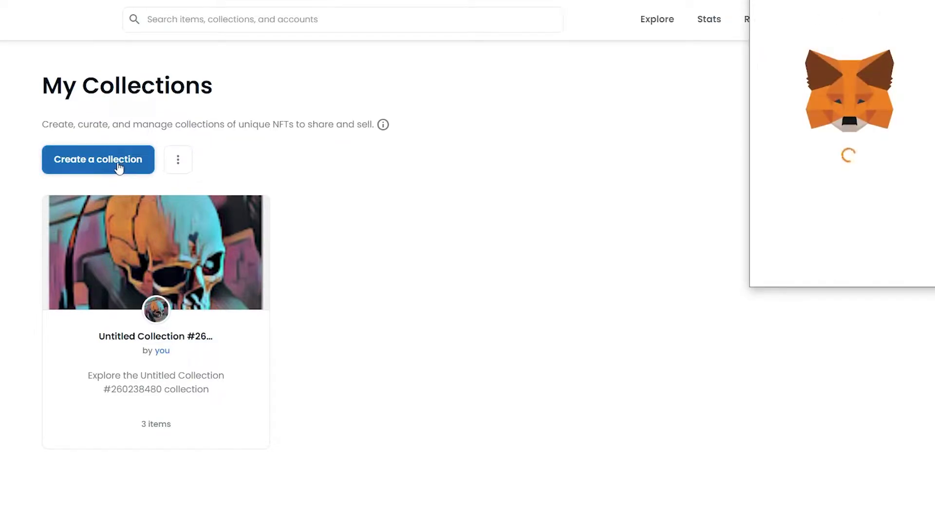
{"action": "scroll", "coordinate": [843, 158], "scroll_direction": "down", "scroll_amount": 3}
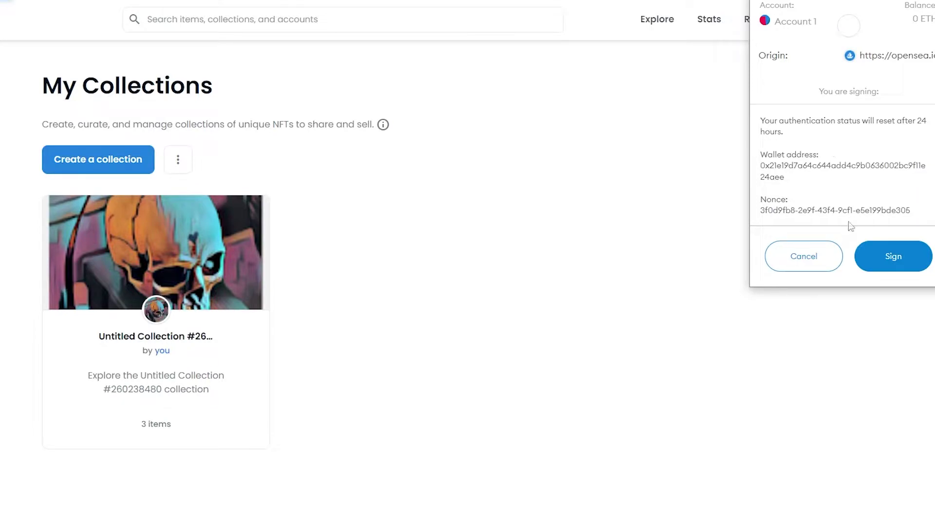
{"action": "left_click", "coordinate": [893, 255]}
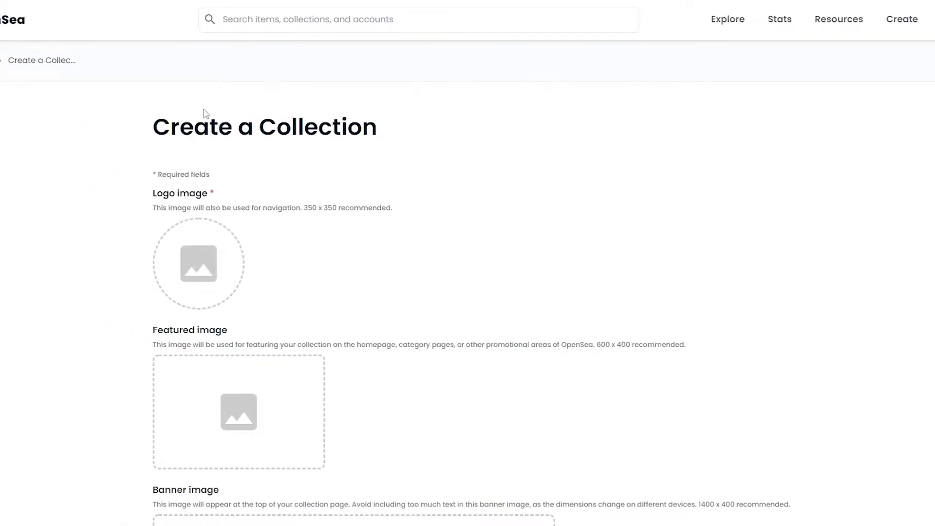
Open the logo upload file picker, then close it without choosing a file
{"action": "left_click_drag", "start_coordinate": [154, 127], "coordinate": [469, 127]}
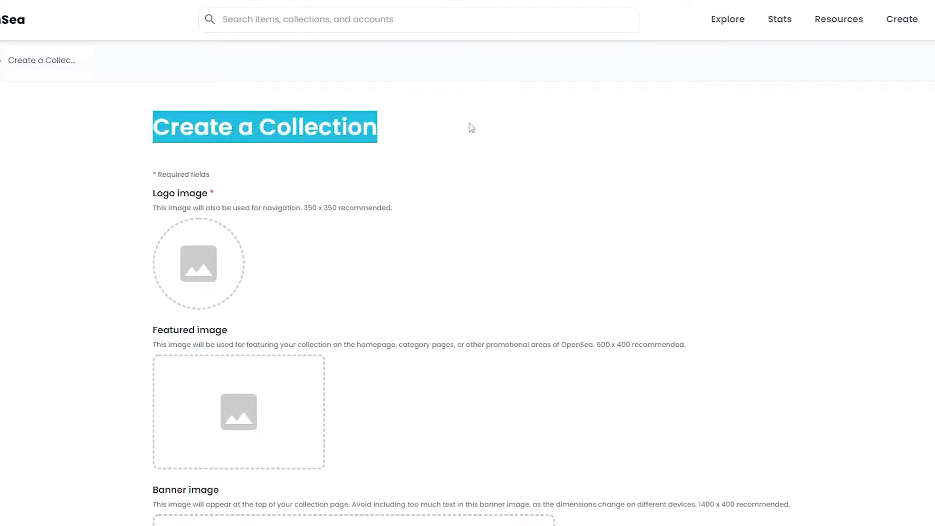
{"action": "left_click", "coordinate": [138, 212]}
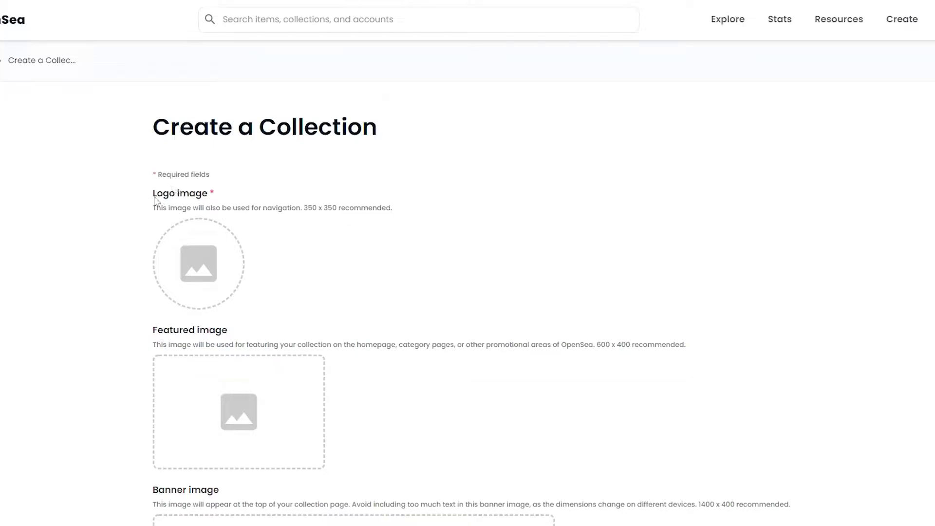
{"action": "left_click_drag", "start_coordinate": [155, 200], "coordinate": [266, 200]}
{"action": "left_click", "coordinate": [266, 200]}
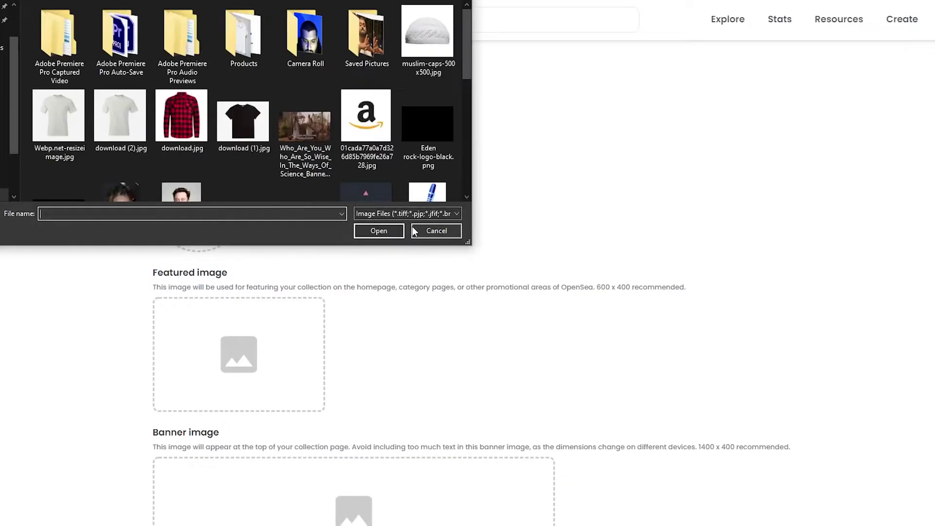
{"action": "left_click", "coordinate": [413, 231]}
{"action": "scroll", "coordinate": [179, 211], "scroll_direction": "down", "scroll_amount": 2}
{"action": "scroll", "coordinate": [285, 249], "scroll_direction": "down", "scroll_amount": 2}
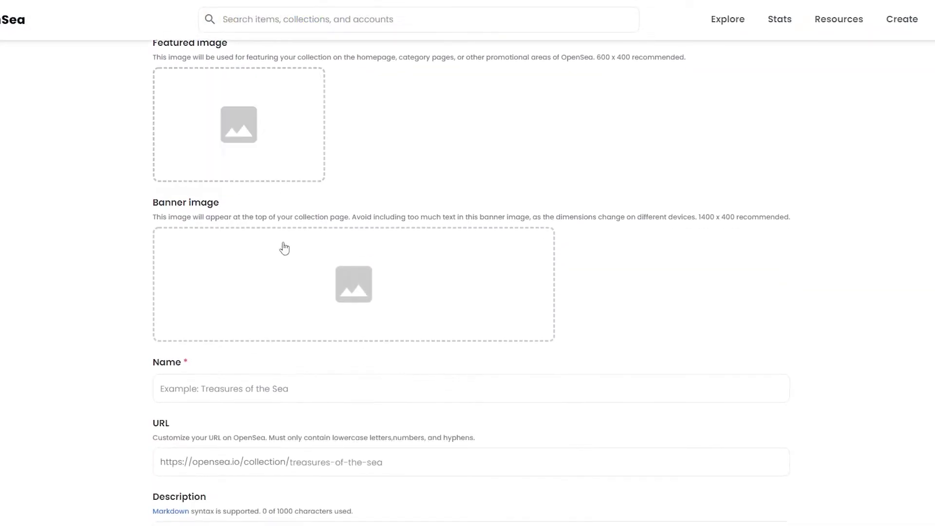
{"action": "scroll", "coordinate": [284, 248], "scroll_direction": "down", "scroll_amount": 6}
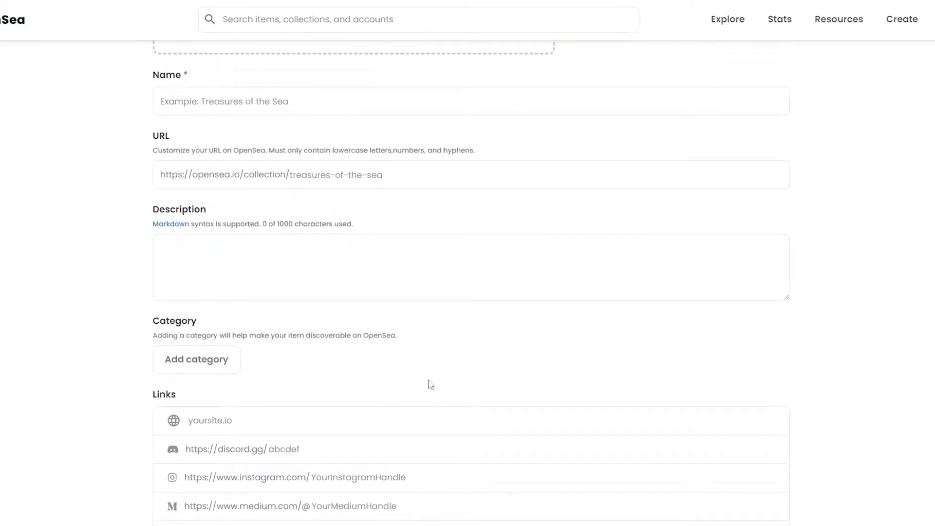
{"action": "scroll", "coordinate": [431, 385], "scroll_direction": "down", "scroll_amount": 5}
{"action": "scroll", "coordinate": [292, 356], "scroll_direction": "up", "scroll_amount": 17}
{"action": "scroll", "coordinate": [552, 251], "scroll_direction": "down", "scroll_amount": 4}
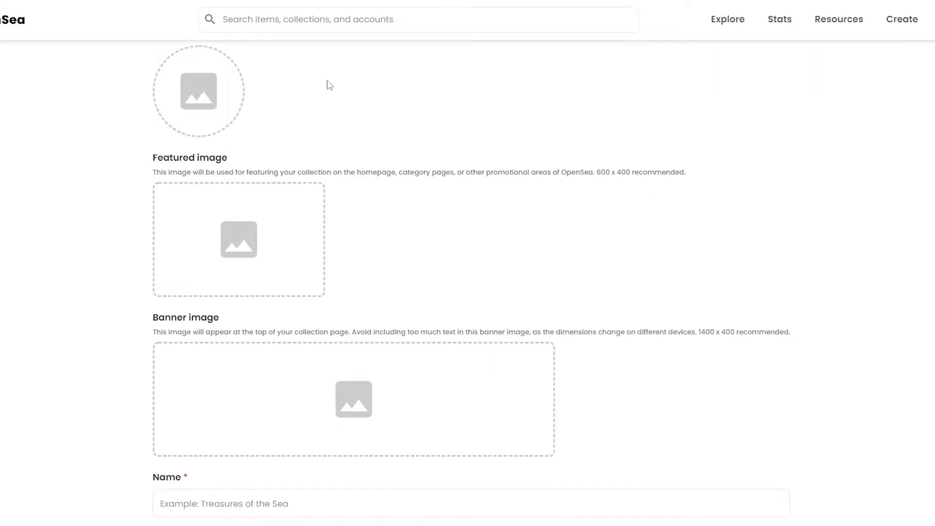
Upload Gostie.png as the collection's logo image
{"action": "left_click", "coordinate": [195, 89]}
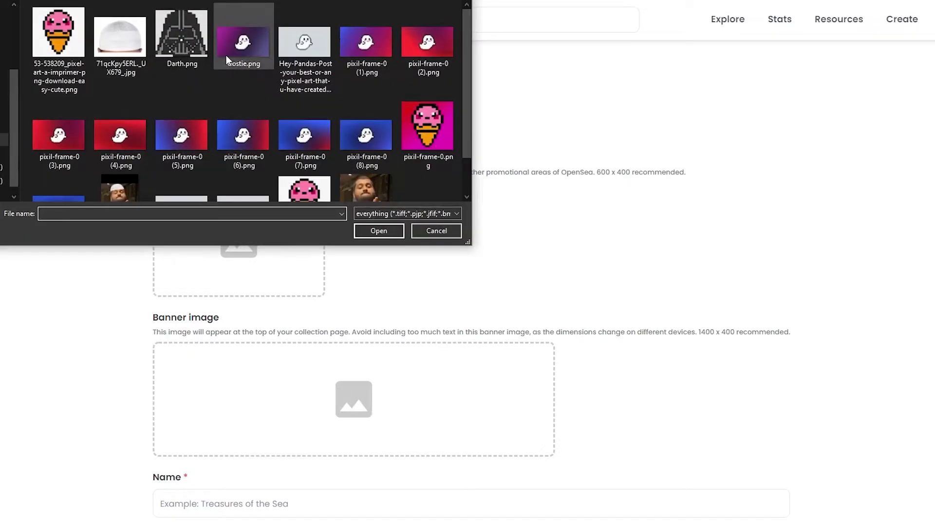
{"action": "scroll", "coordinate": [236, 90], "scroll_direction": "down", "scroll_amount": 1}
{"action": "scroll", "coordinate": [233, 87], "scroll_direction": "up", "scroll_amount": 1}
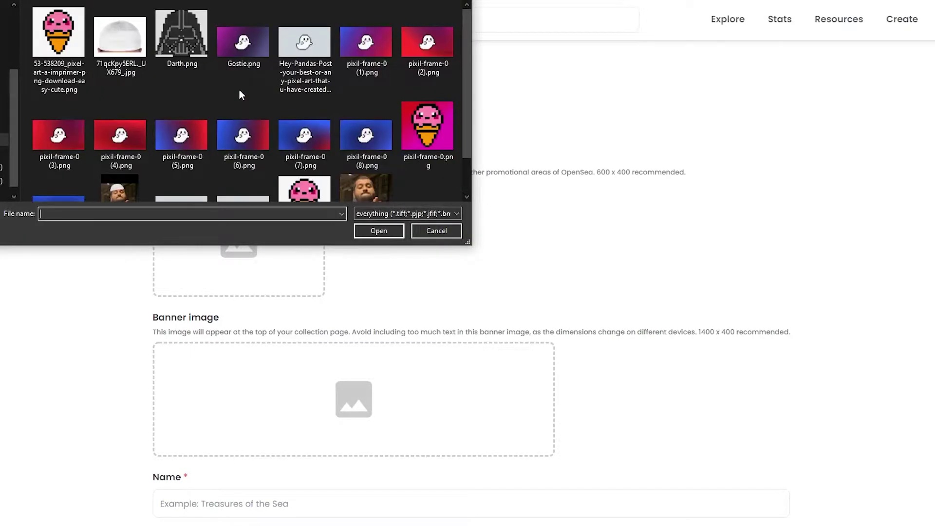
{"action": "left_click", "coordinate": [258, 57]}
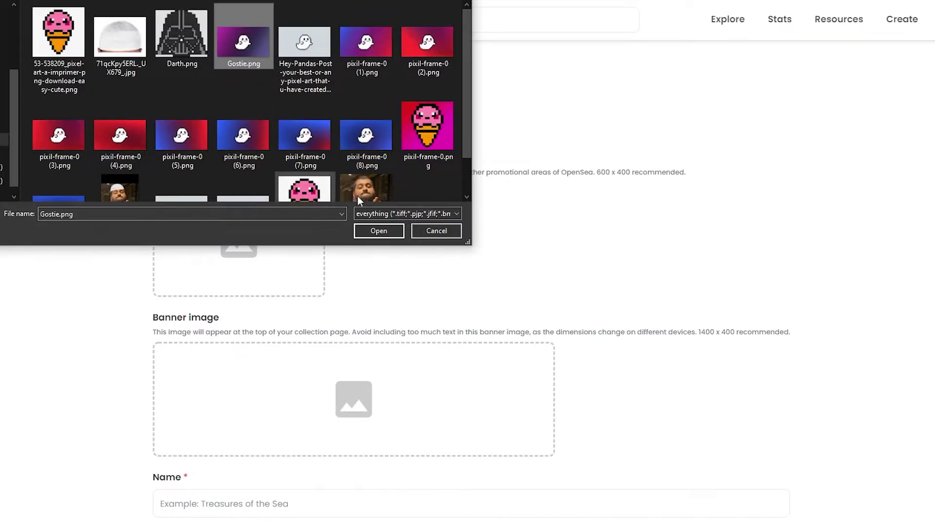
{"action": "left_click", "coordinate": [382, 231]}
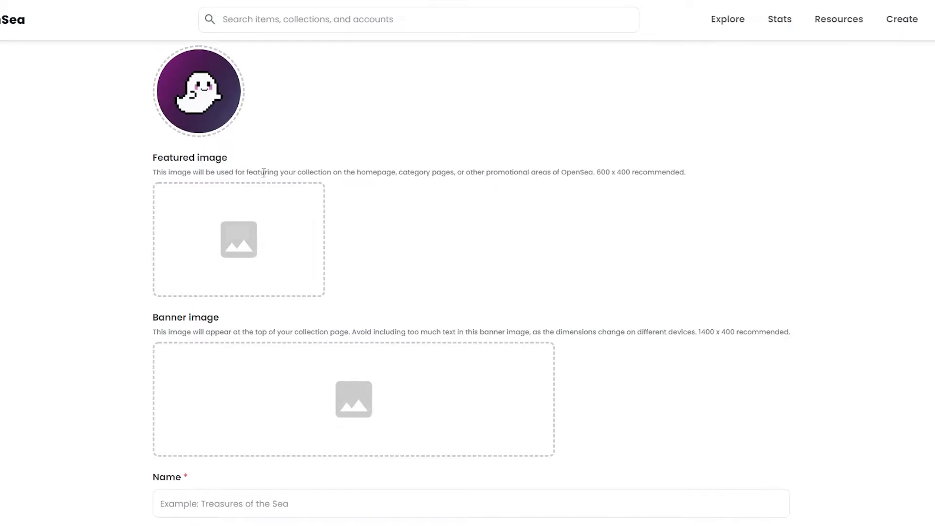
{"action": "scroll", "coordinate": [263, 173], "scroll_direction": "up", "scroll_amount": 2}
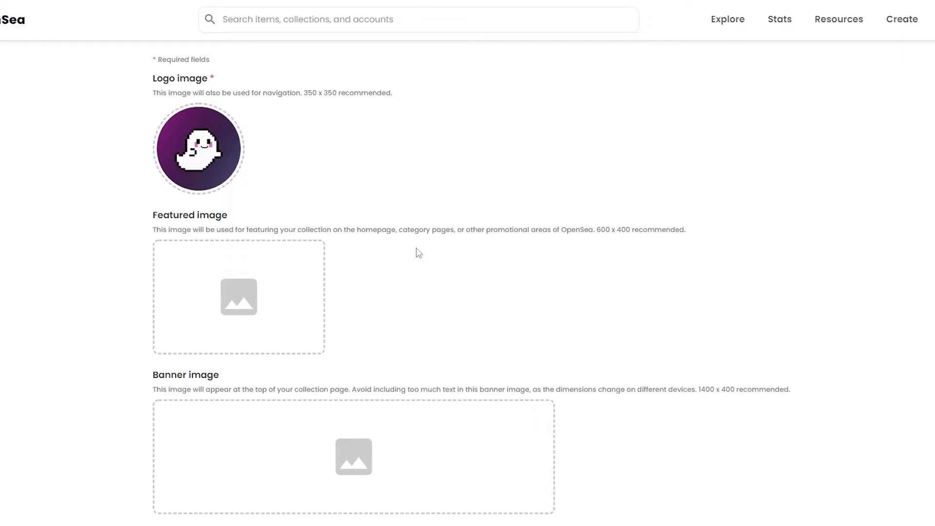
Upload pixil-gif-drawing.gif as the collection's featured image
{"action": "left_click", "coordinate": [245, 279]}
{"action": "left_click", "coordinate": [43, 155]}
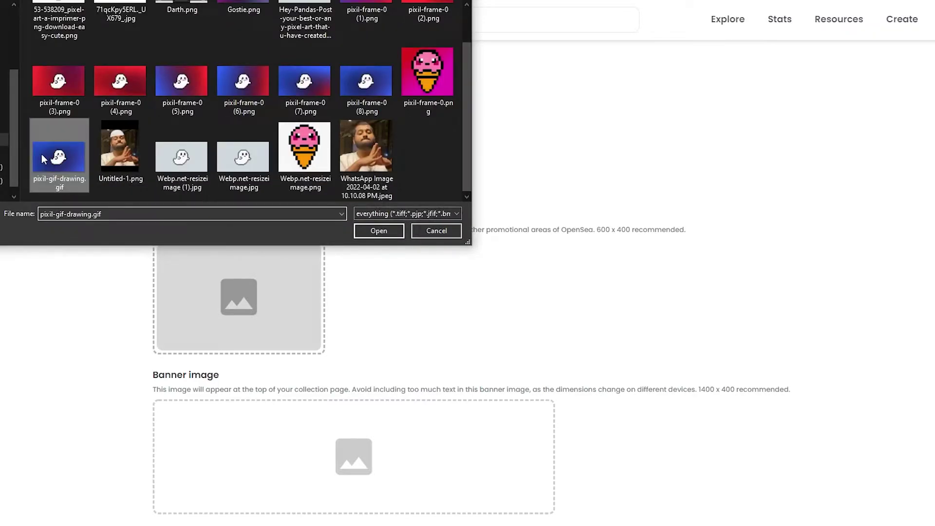
{"action": "left_click", "coordinate": [381, 229]}
{"action": "scroll", "coordinate": [162, 340], "scroll_direction": "down", "scroll_amount": 3}
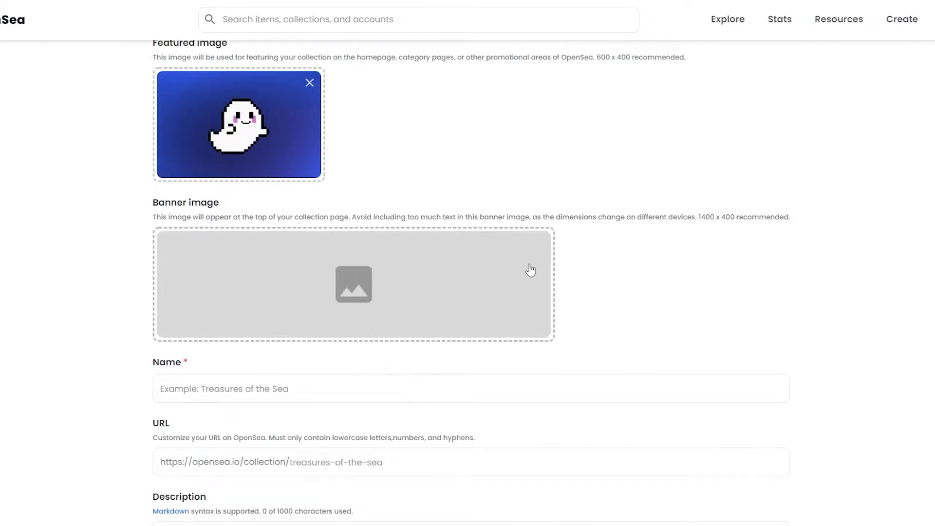
Upload the Hey-Pandas pixel-art ghost picture as the banner image
{"action": "left_click", "coordinate": [435, 262]}
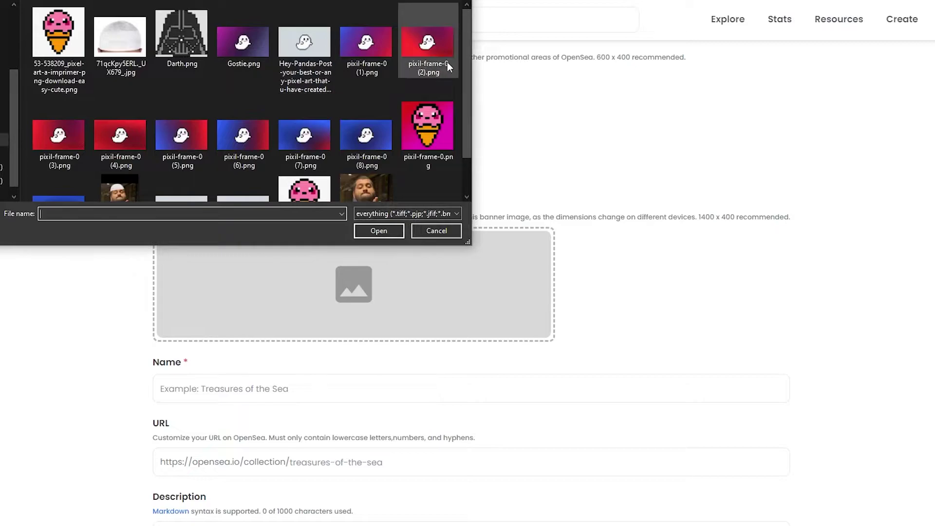
{"action": "left_click", "coordinate": [305, 54]}
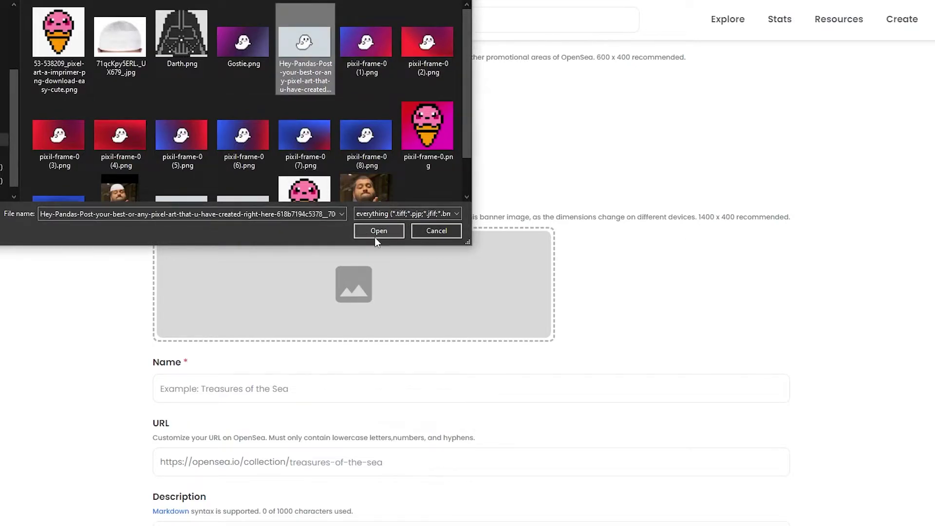
{"action": "left_click", "coordinate": [375, 235]}
{"action": "scroll", "coordinate": [501, 171], "scroll_direction": "down", "scroll_amount": 2}
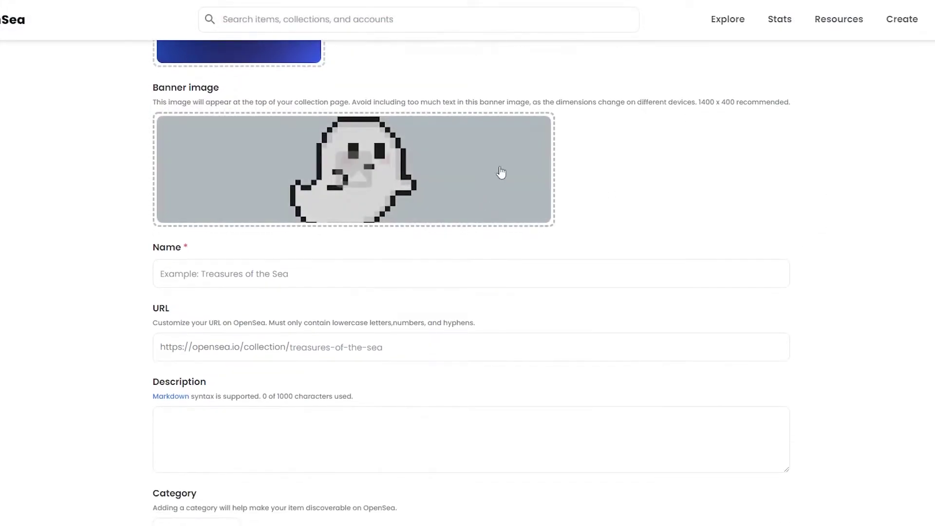
{"action": "scroll", "coordinate": [502, 172], "scroll_direction": "down", "scroll_amount": 2}
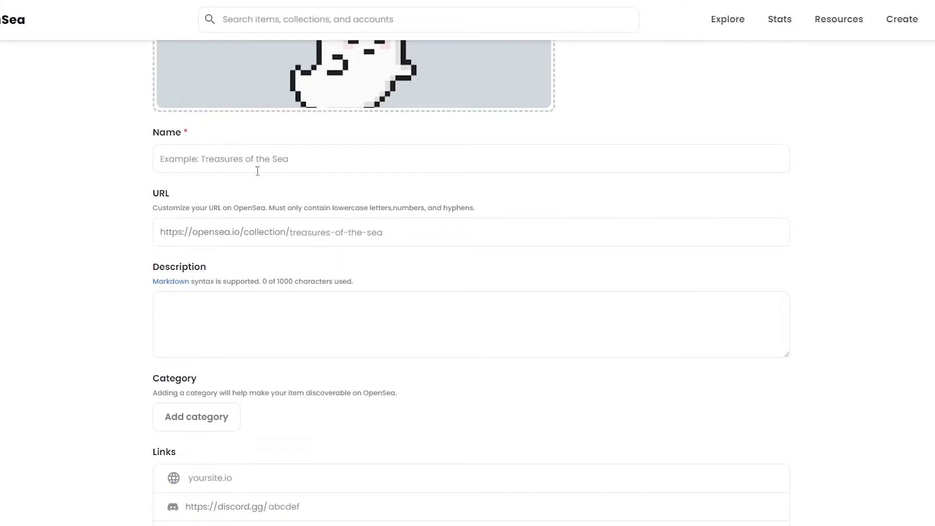
{"action": "scroll", "coordinate": [262, 171], "scroll_direction": "up", "scroll_amount": 2}
Name the collection 'Ghosties party'
{"action": "left_click", "coordinate": [238, 270]}
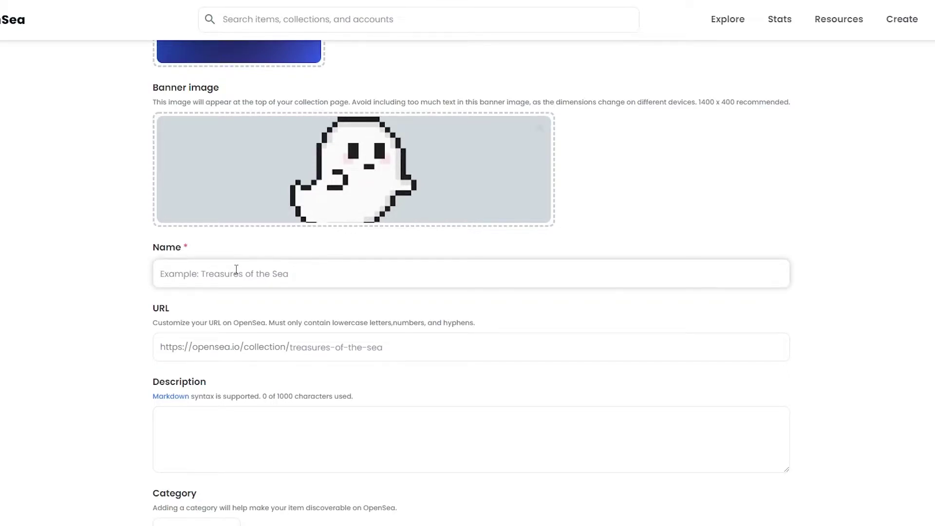
{"action": "type", "text": "Ghosties"}
{"action": "scroll", "coordinate": [146, 253], "scroll_direction": "down", "scroll_amount": 1}
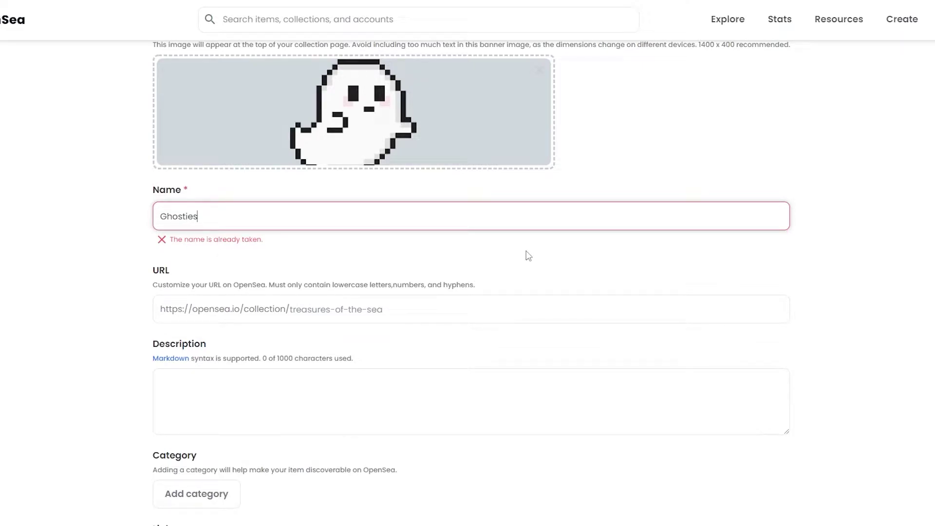
{"action": "type", "text": "a"}
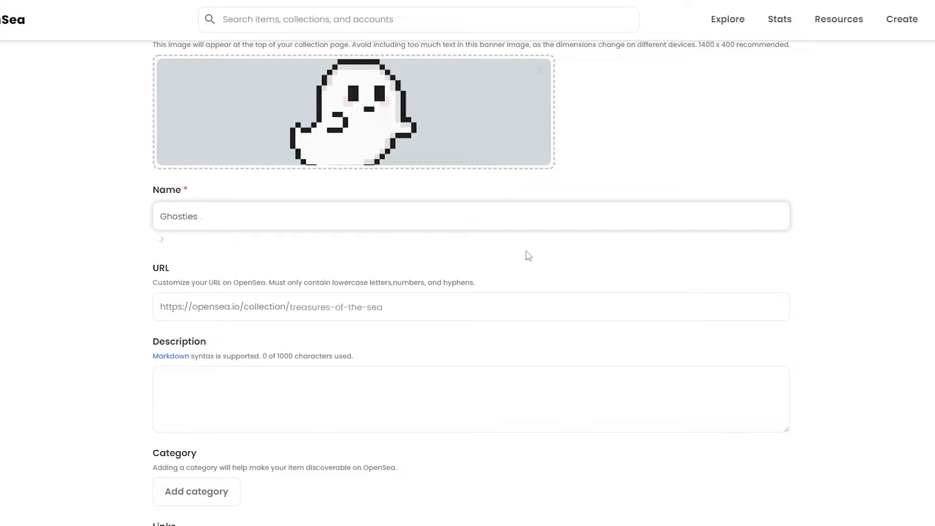
{"action": "type", "text": "party"}
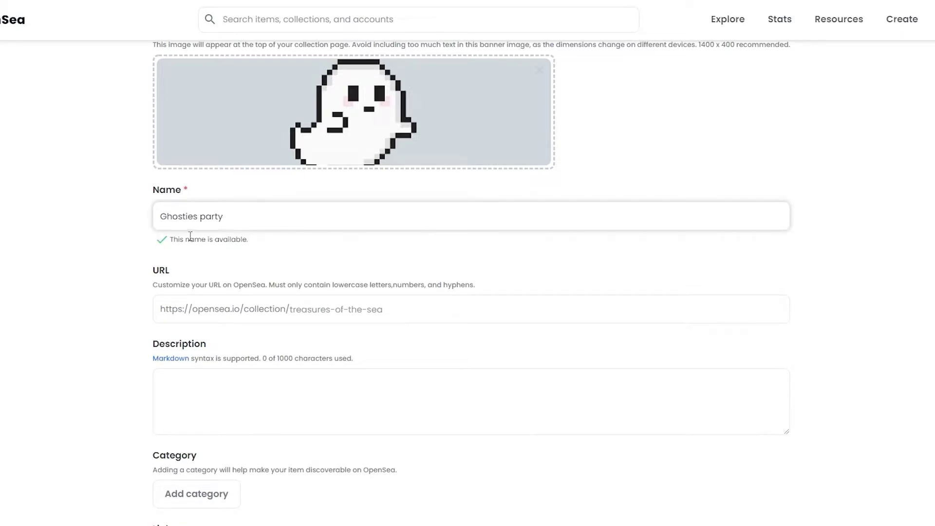
{"action": "scroll", "coordinate": [223, 282], "scroll_direction": "down", "scroll_amount": 1}
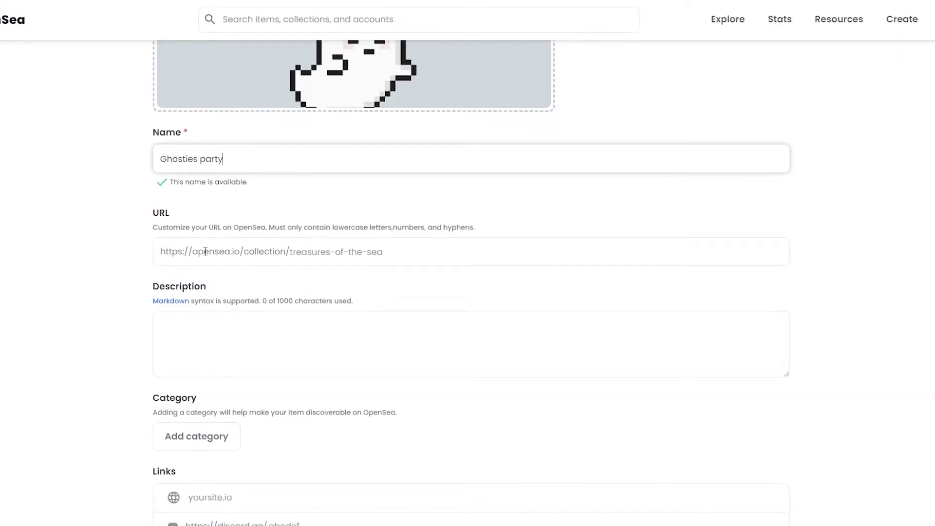
{"action": "scroll", "coordinate": [205, 251], "scroll_direction": "down", "scroll_amount": 1}
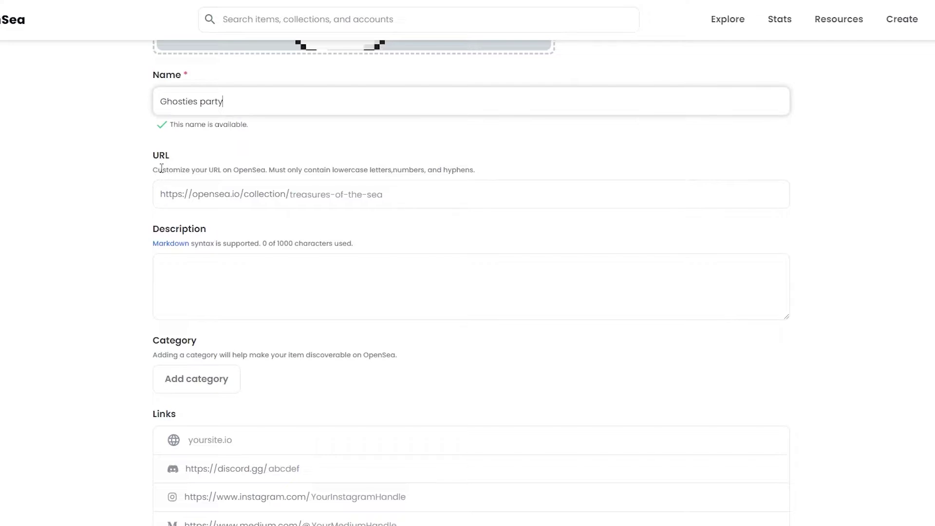
Set the collection URL to ghosties-party
{"action": "left_click", "coordinate": [343, 197]}
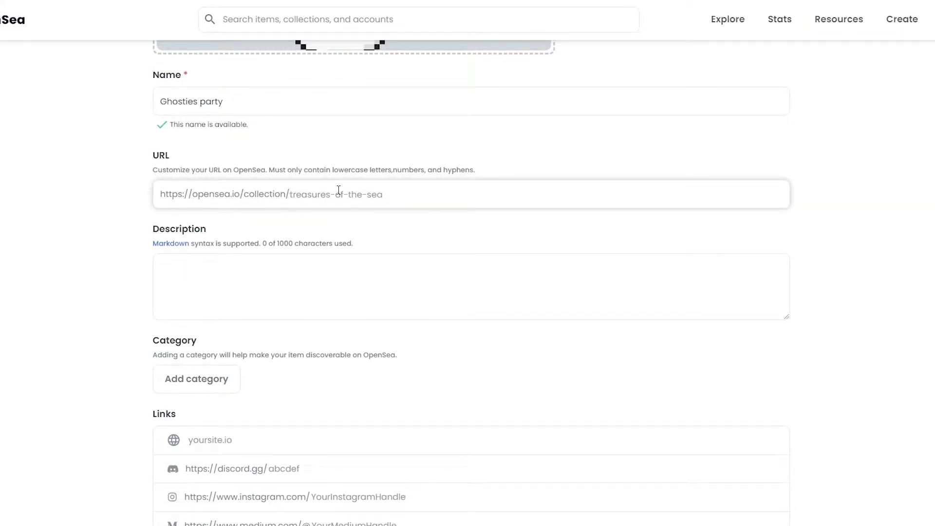
{"action": "type", "text": "ghosties-party"}
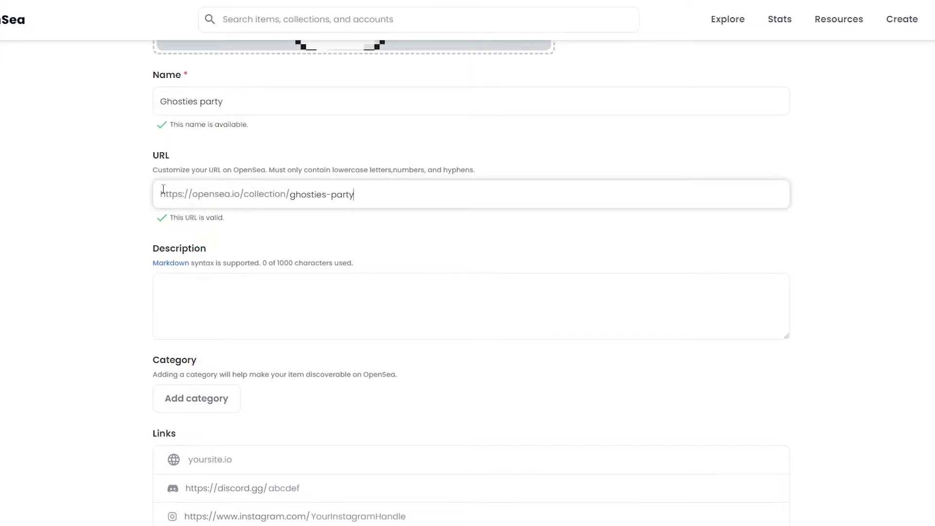
{"action": "scroll", "coordinate": [192, 190], "scroll_direction": "up", "scroll_amount": 2}
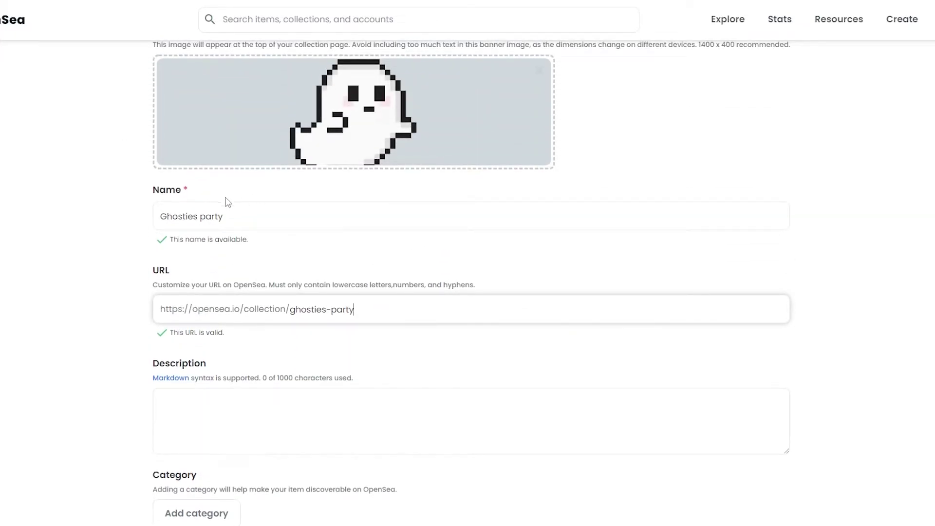
{"action": "left_click_drag", "start_coordinate": [360, 316], "coordinate": [136, 313]}
Recheck the ghosties-party URL text by selecting and deselecting it
{"action": "left_click", "coordinate": [365, 307]}
{"action": "left_click_drag", "start_coordinate": [365, 307], "coordinate": [126, 320]}
{"action": "left_click", "coordinate": [451, 303]}
{"action": "scroll", "coordinate": [258, 95], "scroll_direction": "down", "scroll_amount": 4}
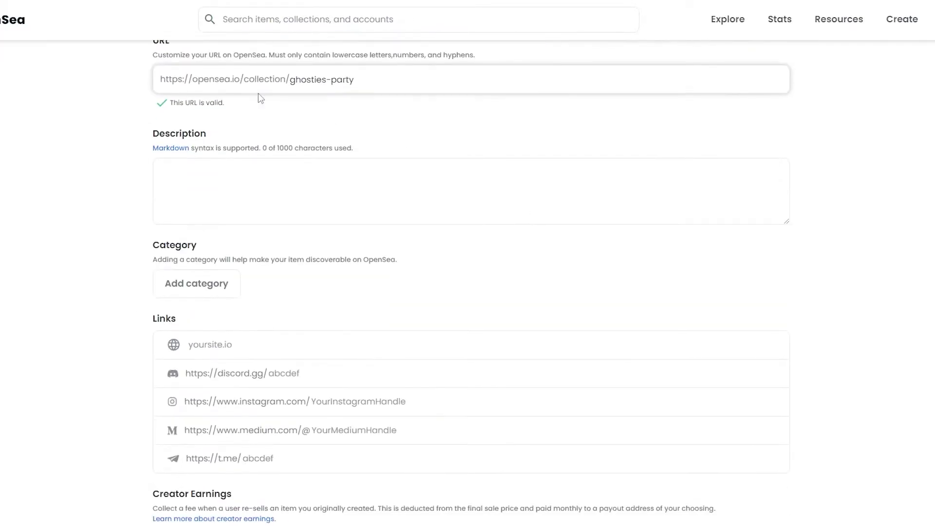
{"action": "scroll", "coordinate": [250, 228], "scroll_direction": "up", "scroll_amount": 2}
{"action": "scroll", "coordinate": [251, 228], "scroll_direction": "down", "scroll_amount": 2}
Write the description "it's a party of ghosties and that's basically it", fixing the typo
{"action": "left_click", "coordinate": [176, 164]}
{"action": "scroll", "coordinate": [240, 455], "scroll_direction": "up", "scroll_amount": 2}
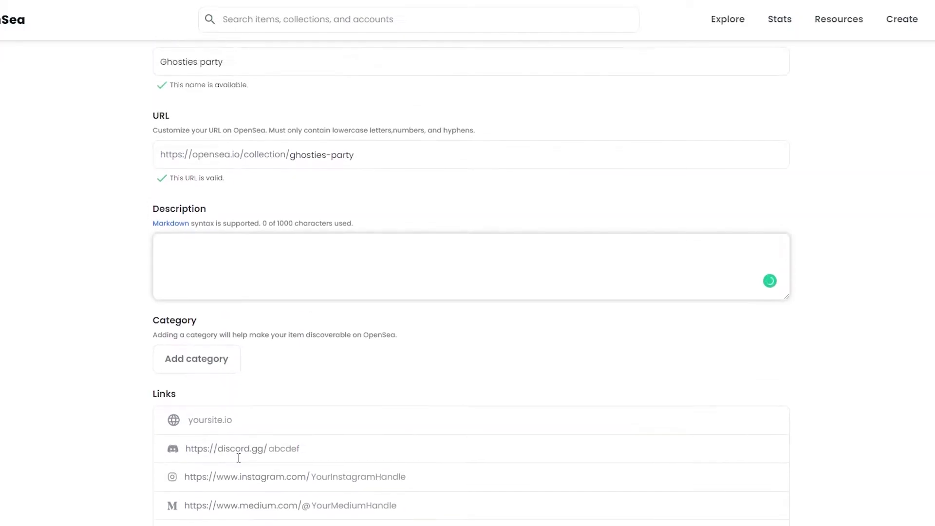
{"action": "type", "text": "it's"}
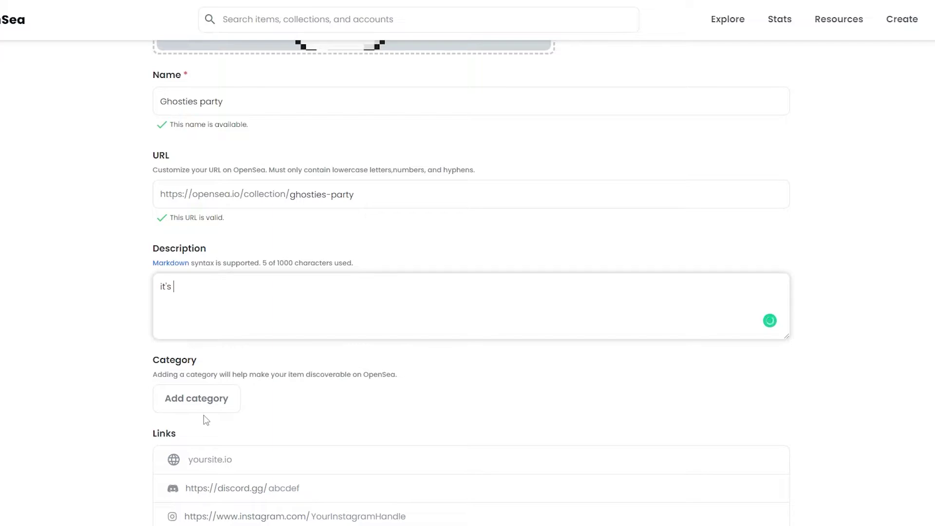
{"action": "type", "text": " a party of ghostiees"}
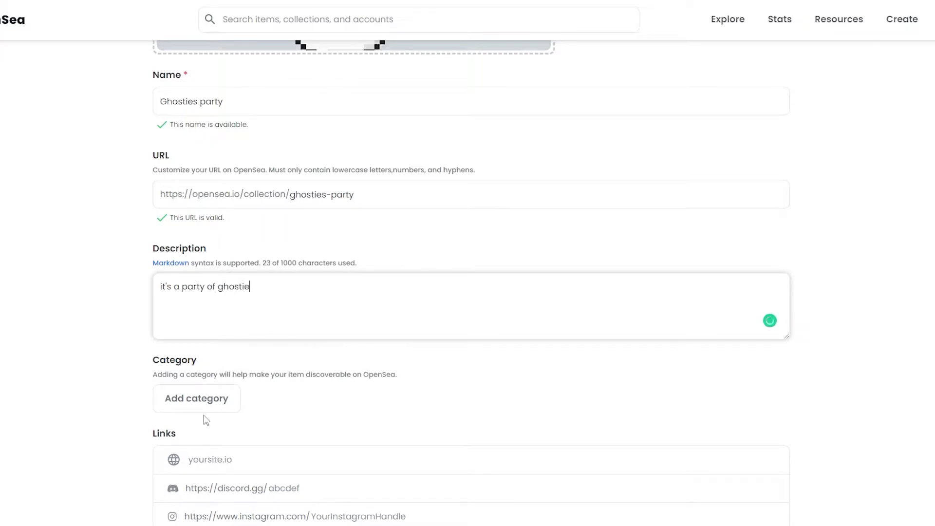
{"action": "key", "text": "BackSpace"}
{"action": "key", "text": "BackSpace"}
{"action": "type", "text": "s and that's basically it"}
{"action": "left_click_drag", "start_coordinate": [166, 287], "coordinate": [373, 281]}
{"action": "left_click", "coordinate": [374, 281]}
{"action": "scroll", "coordinate": [23, 345], "scroll_direction": "down", "scroll_amount": 5}
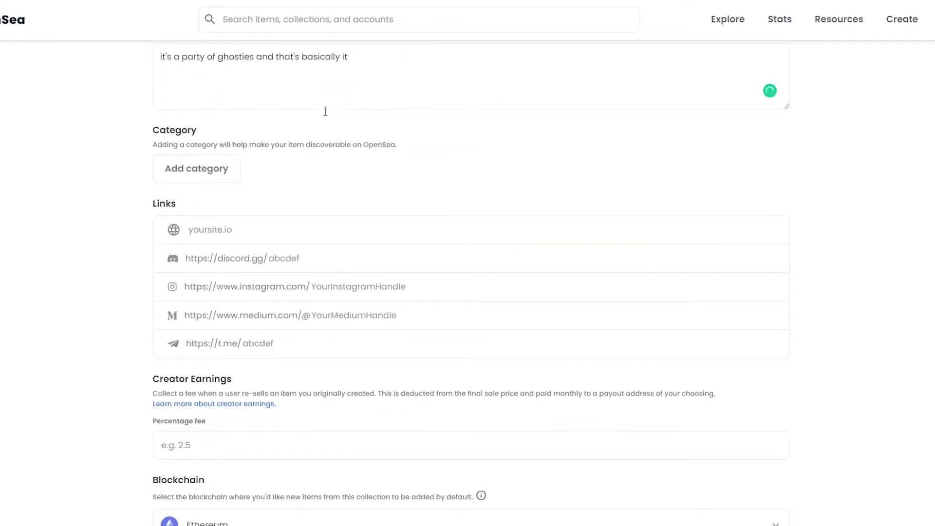
{"action": "scroll", "coordinate": [325, 111], "scroll_direction": "up", "scroll_amount": 2}
Open the Add category dropdown of collection categories
{"action": "left_click", "coordinate": [183, 288]}
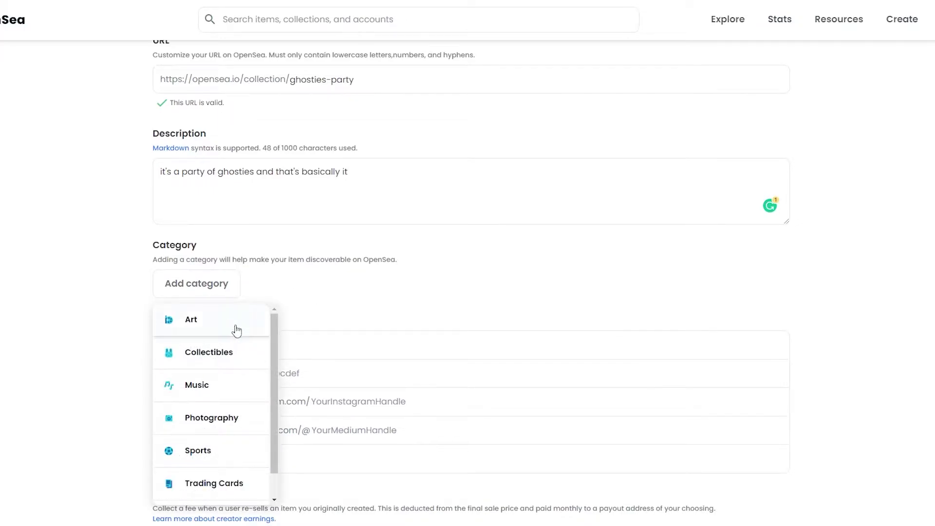
{"action": "scroll", "coordinate": [229, 436], "scroll_direction": "down", "scroll_amount": 2}
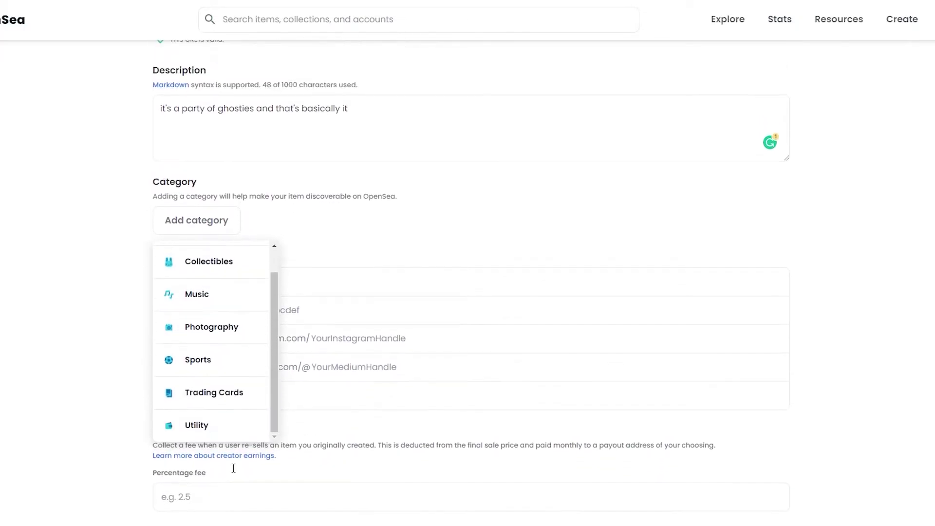
{"action": "scroll", "coordinate": [232, 463], "scroll_direction": "up", "scroll_amount": 5}
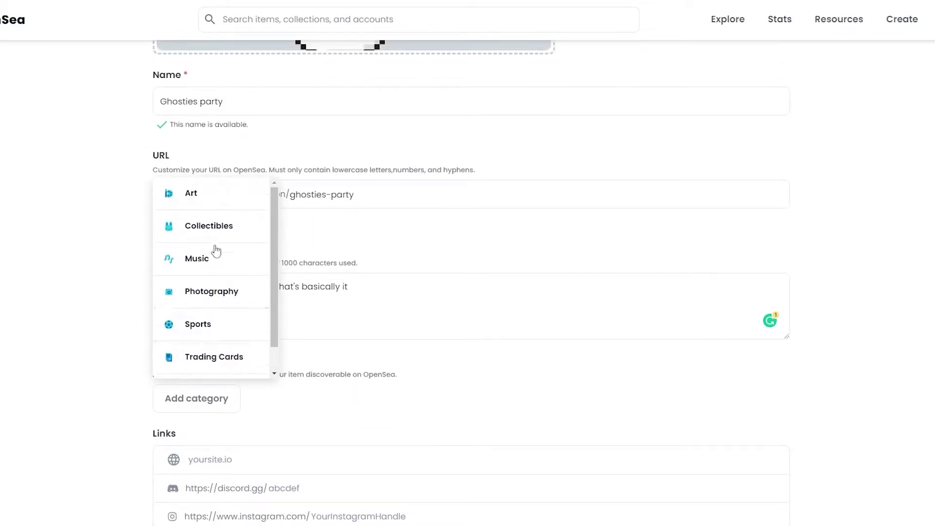
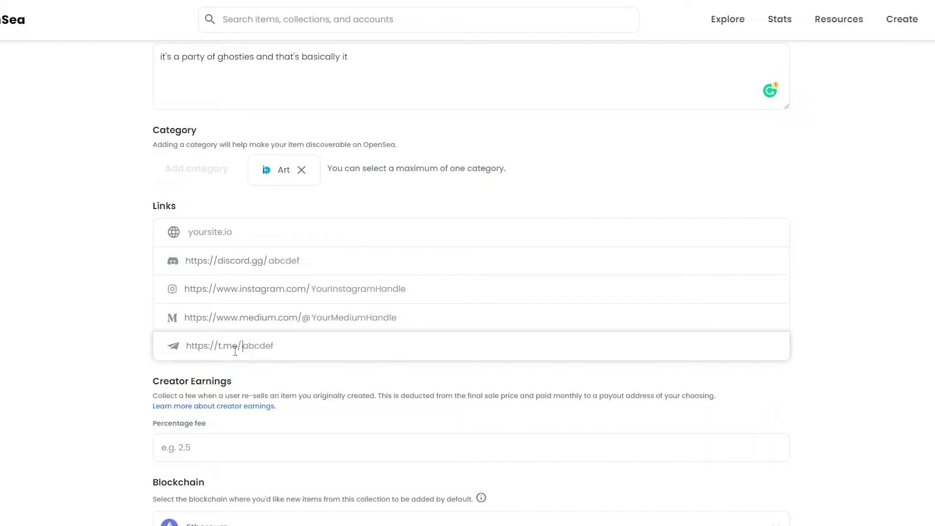
{"action": "left_click", "coordinate": [41, 250]}
{"action": "scroll", "coordinate": [312, 242], "scroll_direction": "down", "scroll_amount": 1}
{"action": "scroll", "coordinate": [312, 242], "scroll_direction": "down", "scroll_amount": 2}
{"action": "scroll", "coordinate": [313, 235], "scroll_direction": "up", "scroll_amount": 3}
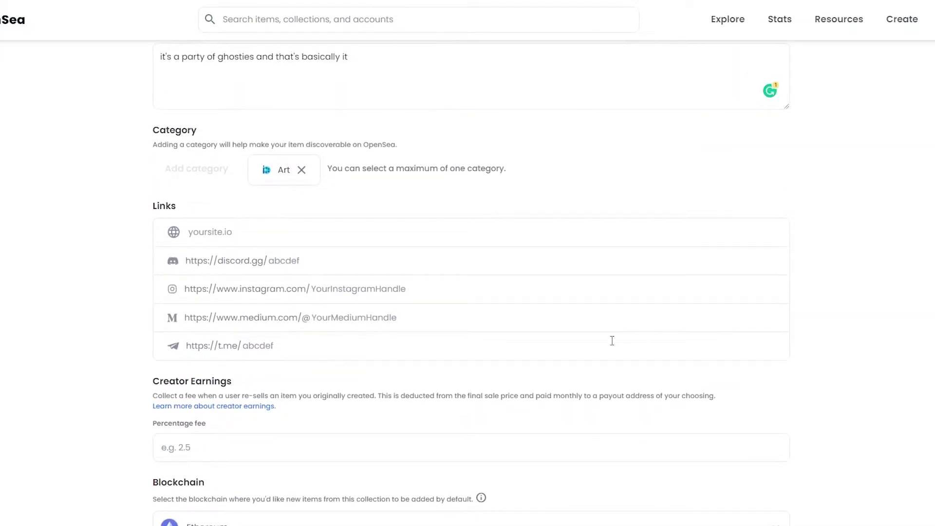
{"action": "scroll", "coordinate": [643, 341], "scroll_direction": "down", "scroll_amount": 3}
{"action": "left_click_drag", "start_coordinate": [150, 213], "coordinate": [244, 209]}
{"action": "left_click", "coordinate": [112, 222]}
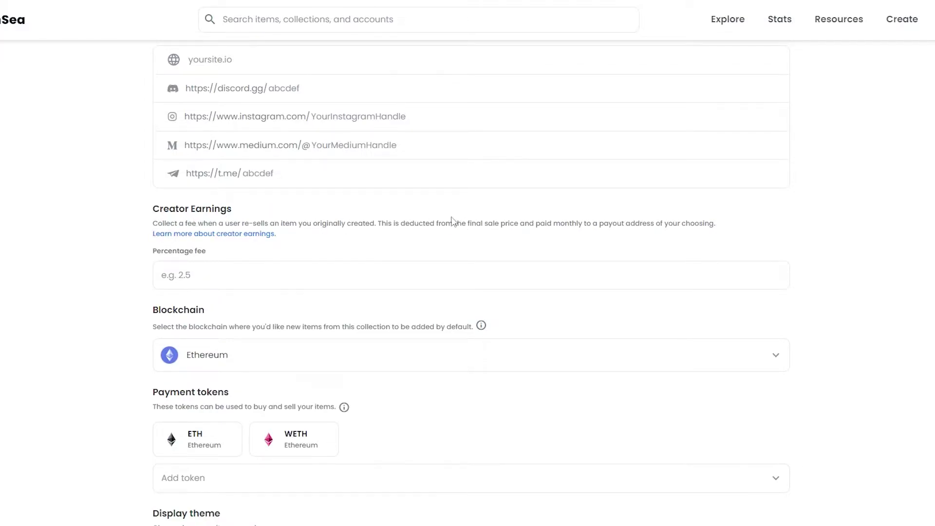
{"action": "scroll", "coordinate": [180, 263], "scroll_direction": "up", "scroll_amount": 12}
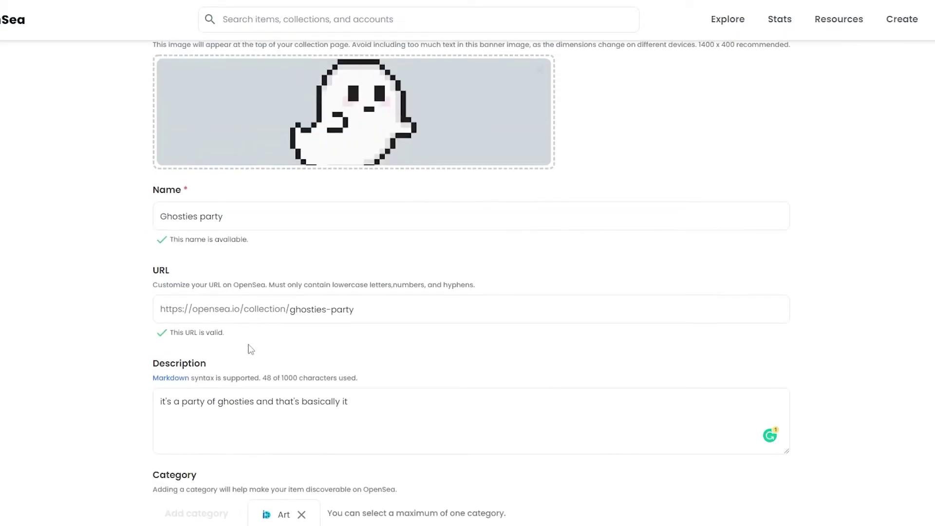
{"action": "left_click_drag", "start_coordinate": [305, 173], "coordinate": [369, 305]}
{"action": "scroll", "coordinate": [369, 305], "scroll_direction": "up", "scroll_amount": 3}
{"action": "scroll", "coordinate": [381, 309], "scroll_direction": "down", "scroll_amount": 15}
{"action": "scroll", "coordinate": [376, 313], "scroll_direction": "up", "scroll_amount": 2}
{"action": "scroll", "coordinate": [256, 310], "scroll_direction": "down", "scroll_amount": 2}
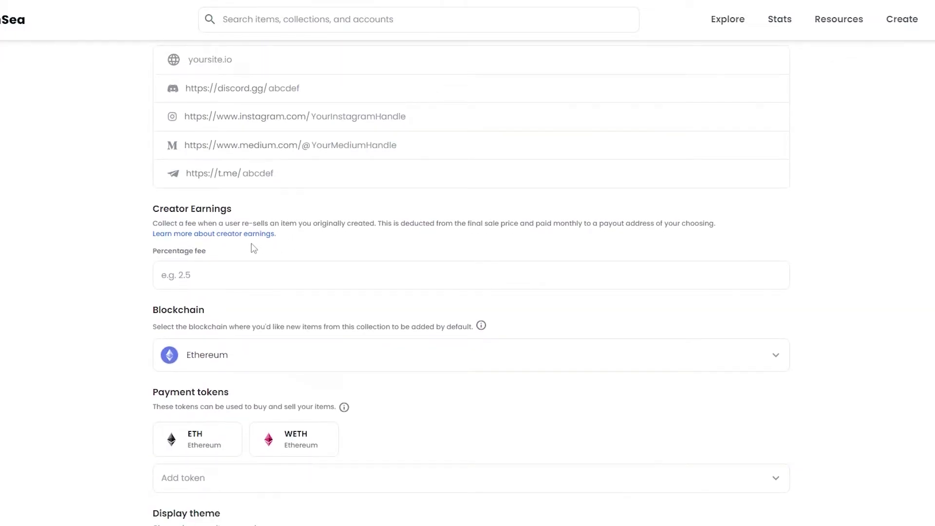
Enter a creator earnings percentage fee, leaving it at 0.5 for now
{"action": "left_click", "coordinate": [373, 267]}
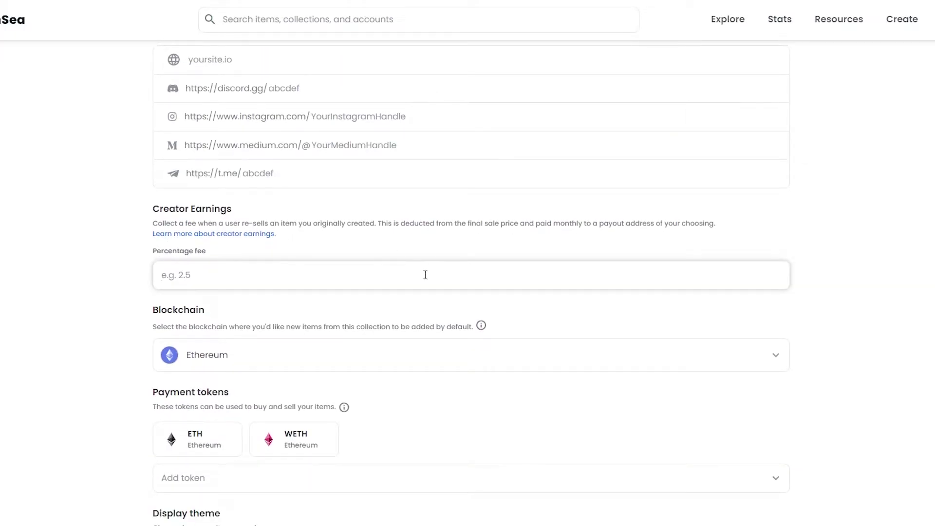
{"action": "type", "text": "15"}
{"action": "key", "text": "BackSpace"}
{"action": "key", "text": "BackSpace"}
{"action": "type", "text": "10"}
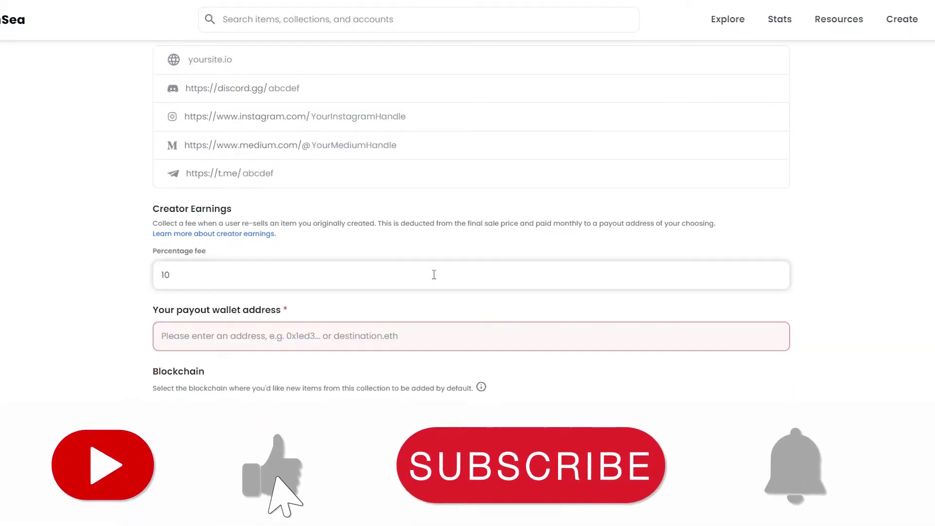
{"action": "key", "text": "BackSpace"}
{"action": "key", "text": "BackSpace"}
{"action": "type", "text": "0.5"}
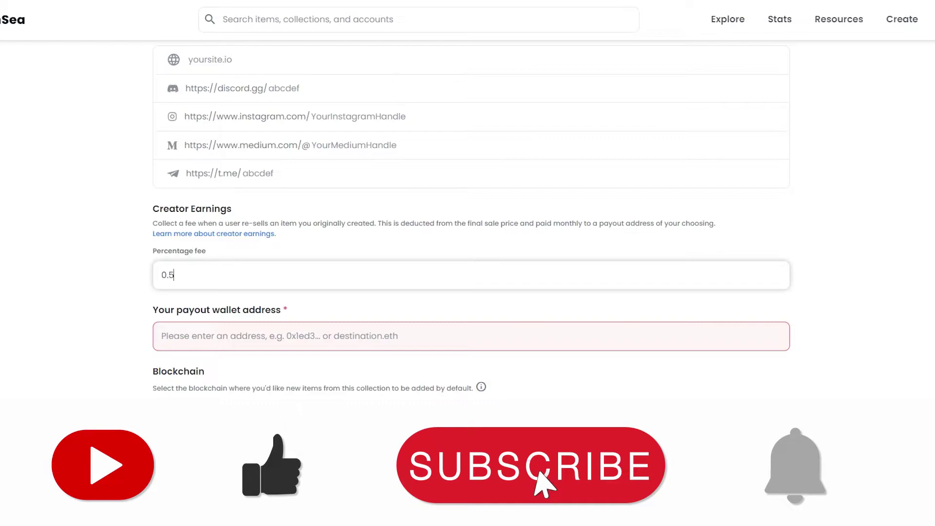
{"action": "left_click", "coordinate": [180, 305]}
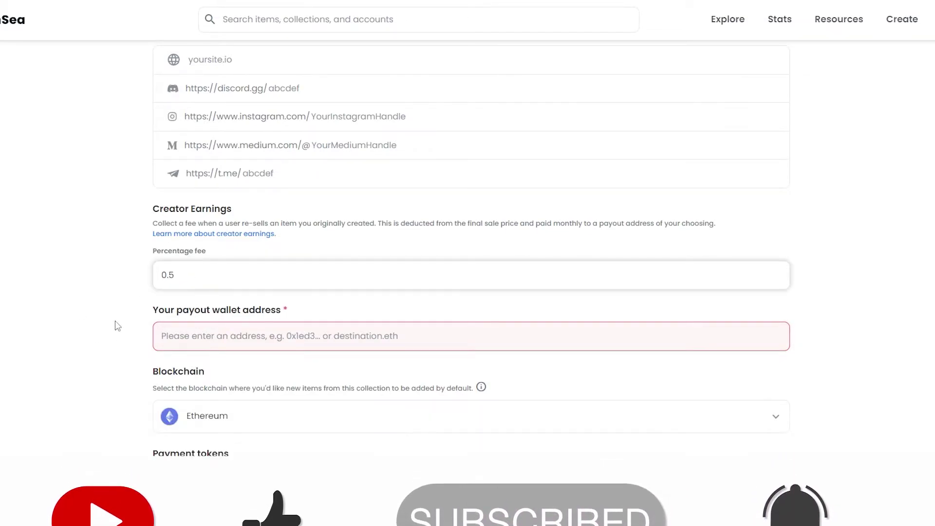
Paste the wallet address into the payout wallet address field
{"action": "left_click", "coordinate": [305, 342]}
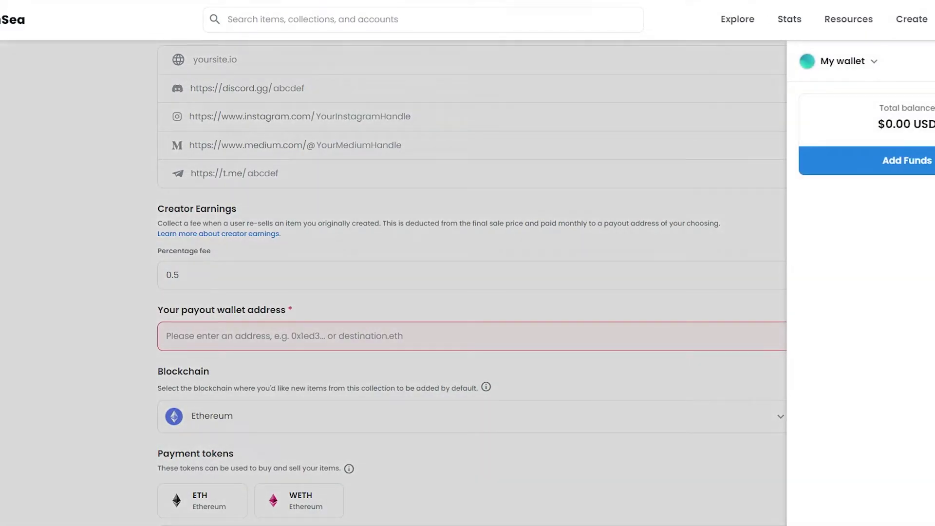
{"action": "left_click", "coordinate": [252, 340]}
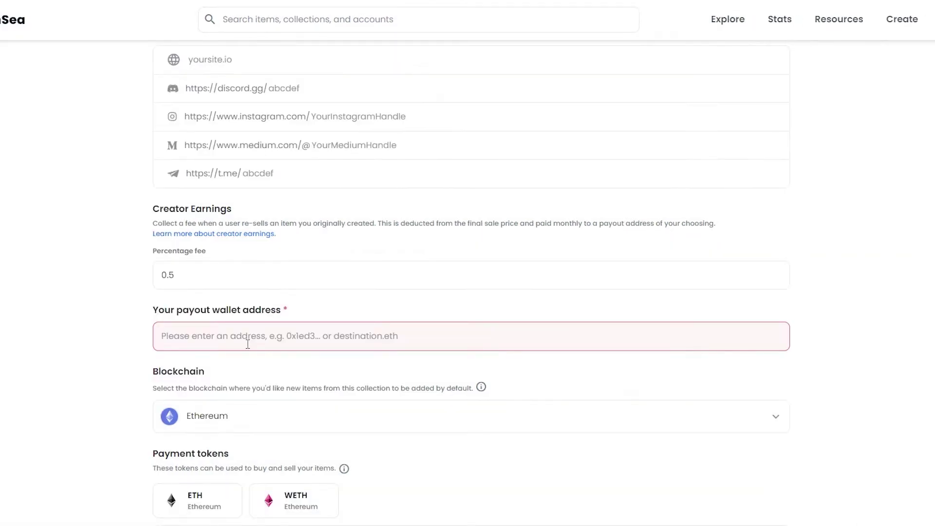
{"action": "left_click", "coordinate": [245, 332]}
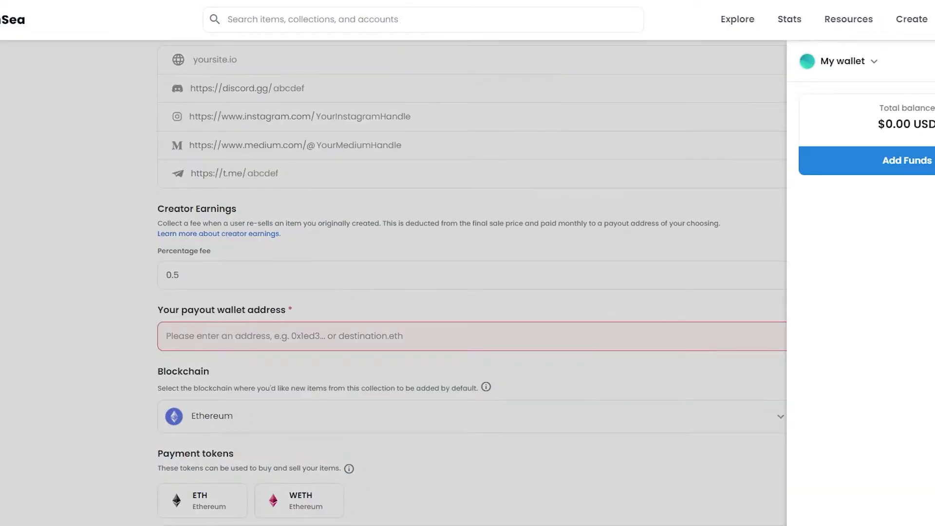
{"action": "left_click", "coordinate": [240, 342]}
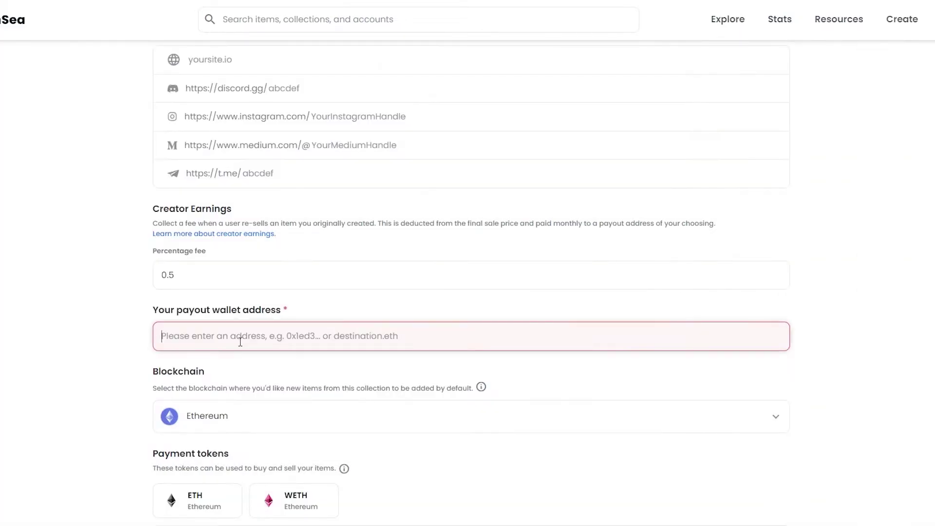
{"action": "key", "text": "ctrl+v"}
Replace the 0.5 fee with a 10 percent creator earnings fee
{"action": "left_click", "coordinate": [205, 278]}
{"action": "key", "text": "ctrl+a"}
{"action": "key", "text": "BackSpace"}
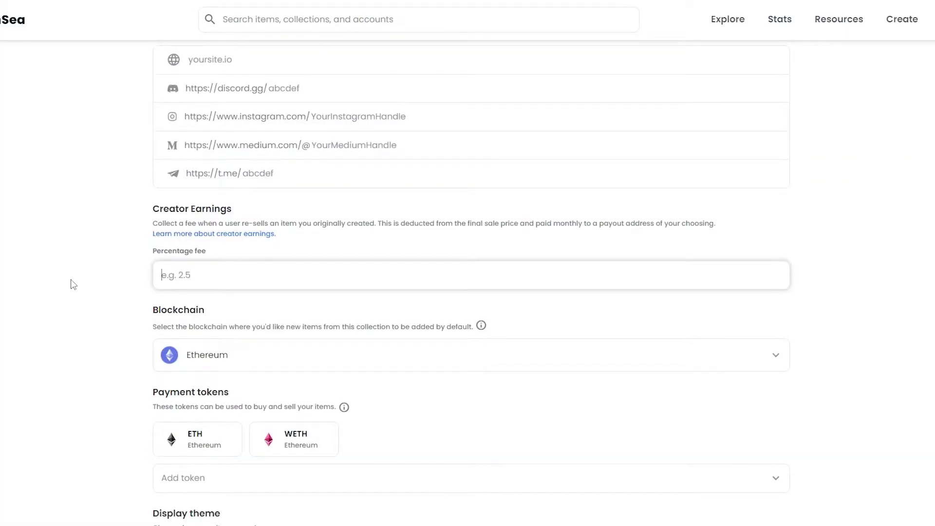
{"action": "type", "text": "10"}
{"action": "key", "text": "Tab"}
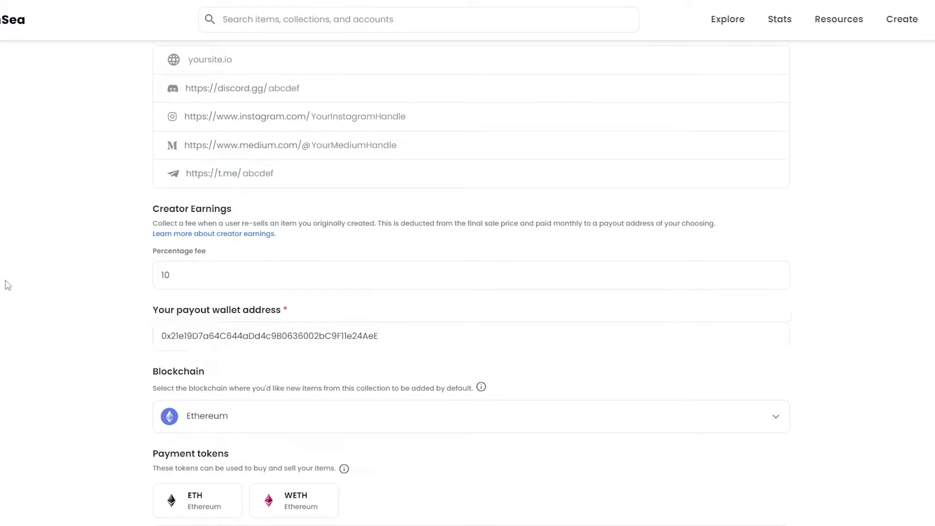
Choose Polygon in the Blockchain dropdown, making ETH on Polygon the payment token
{"action": "scroll", "coordinate": [56, 268], "scroll_direction": "up", "scroll_amount": 2}
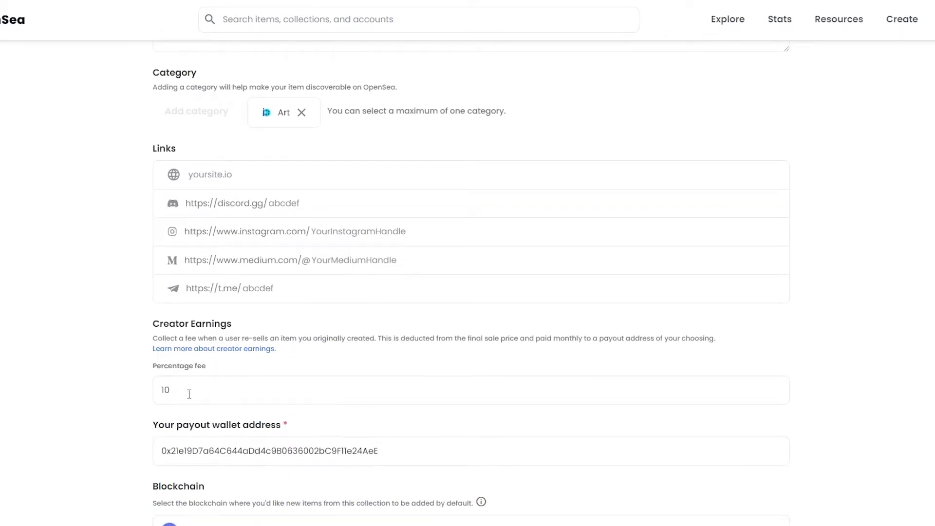
{"action": "scroll", "coordinate": [132, 325], "scroll_direction": "down", "scroll_amount": 2}
{"action": "scroll", "coordinate": [198, 270], "scroll_direction": "down", "scroll_amount": 2}
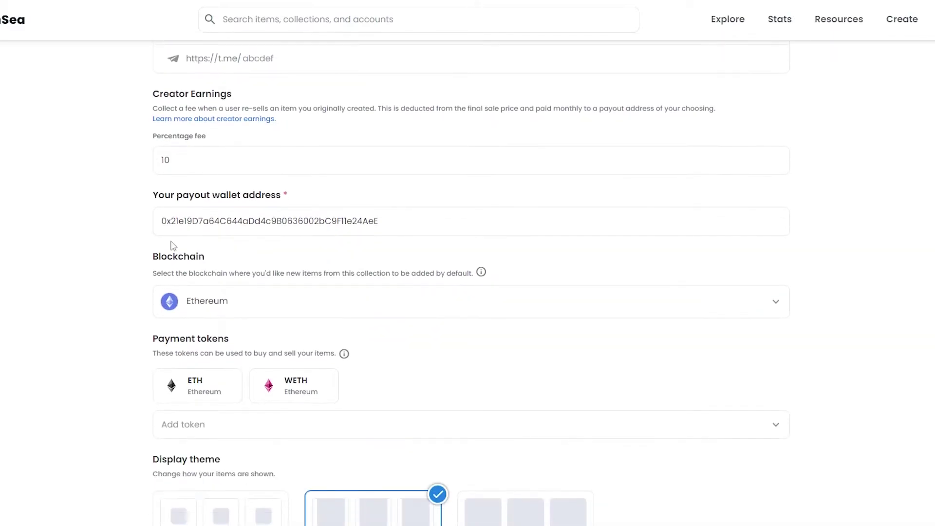
{"action": "scroll", "coordinate": [212, 299], "scroll_direction": "down", "scroll_amount": 1}
{"action": "left_click", "coordinate": [219, 254]}
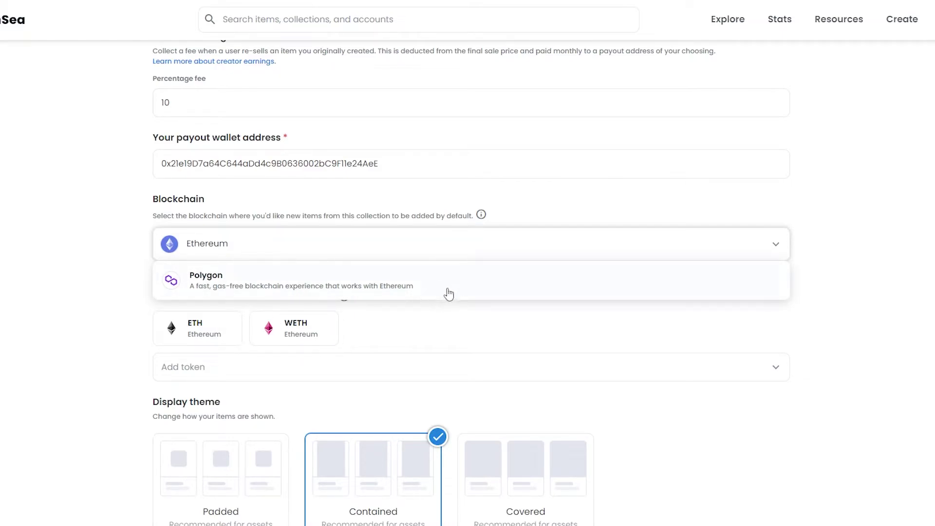
{"action": "left_click", "coordinate": [239, 245]}
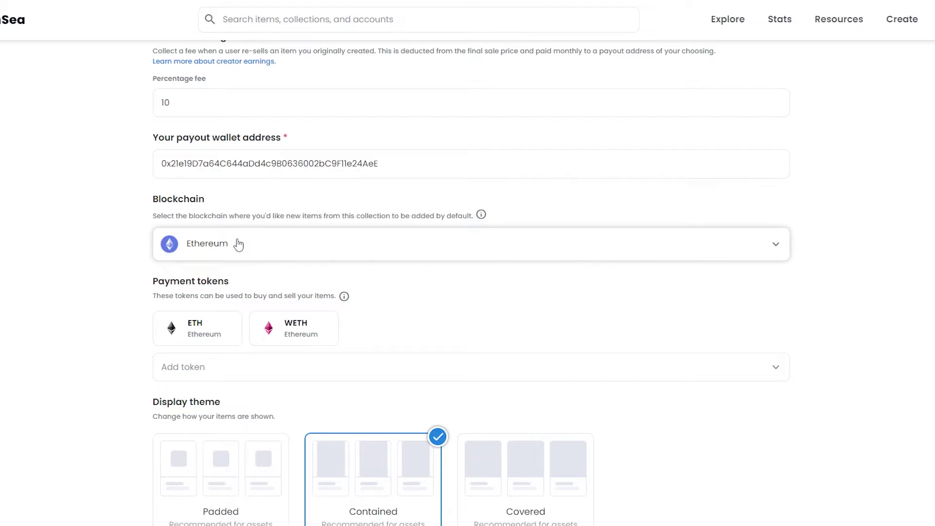
{"action": "left_click", "coordinate": [238, 244]}
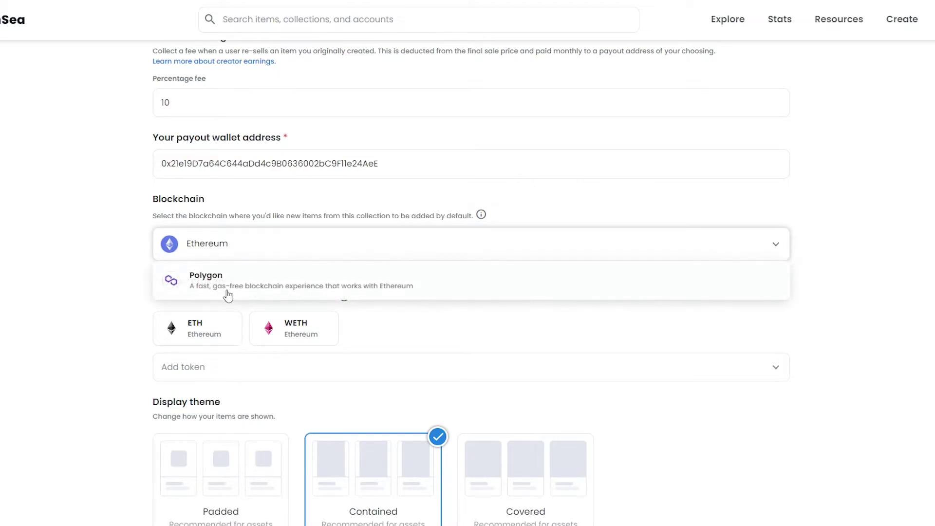
{"action": "left_click", "coordinate": [228, 293]}
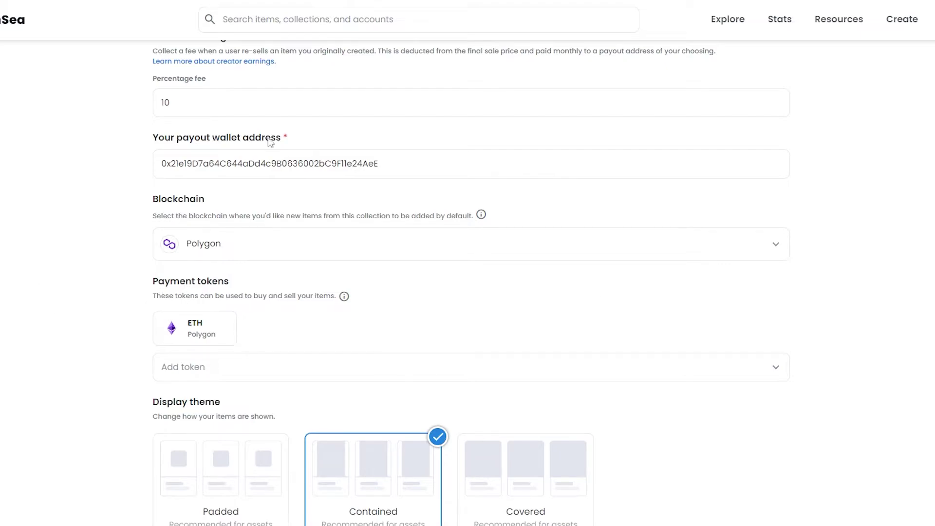
Add USDC from the Add token list as a second payment token beside ETH
{"action": "scroll", "coordinate": [674, 230], "scroll_direction": "down", "scroll_amount": 2}
{"action": "scroll", "coordinate": [799, 296], "scroll_direction": "up", "scroll_amount": 2}
{"action": "scroll", "coordinate": [271, 244], "scroll_direction": "down", "scroll_amount": 2}
{"action": "left_click", "coordinate": [309, 241]}
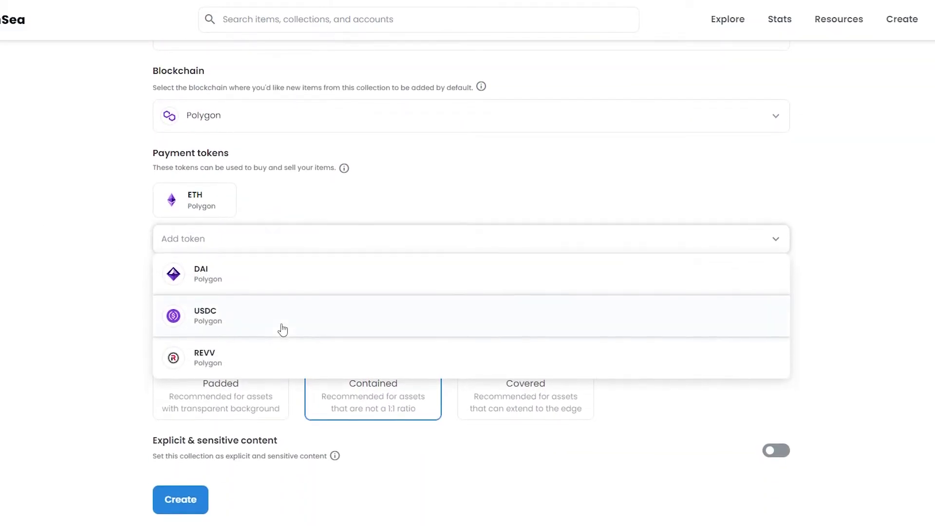
{"action": "scroll", "coordinate": [244, 297], "scroll_direction": "up", "scroll_amount": 1}
{"action": "left_click", "coordinate": [200, 270]}
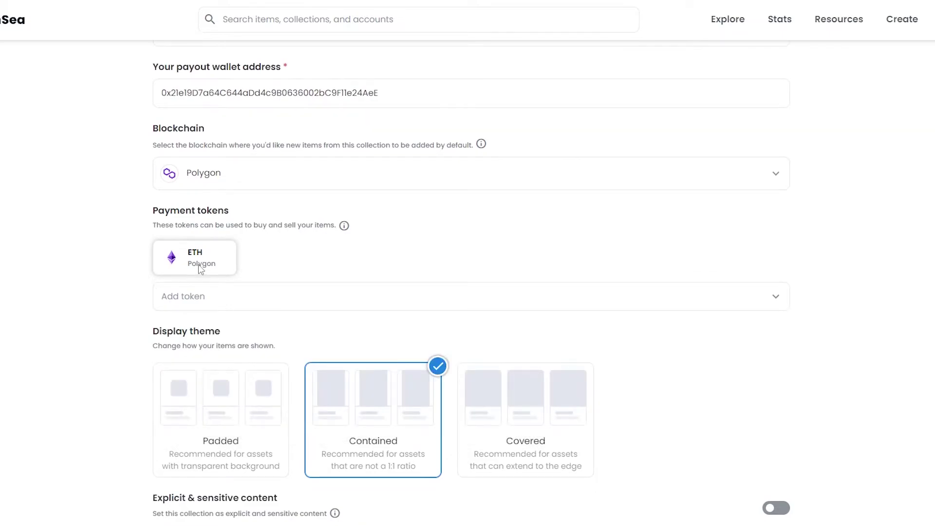
{"action": "left_click", "coordinate": [219, 293]}
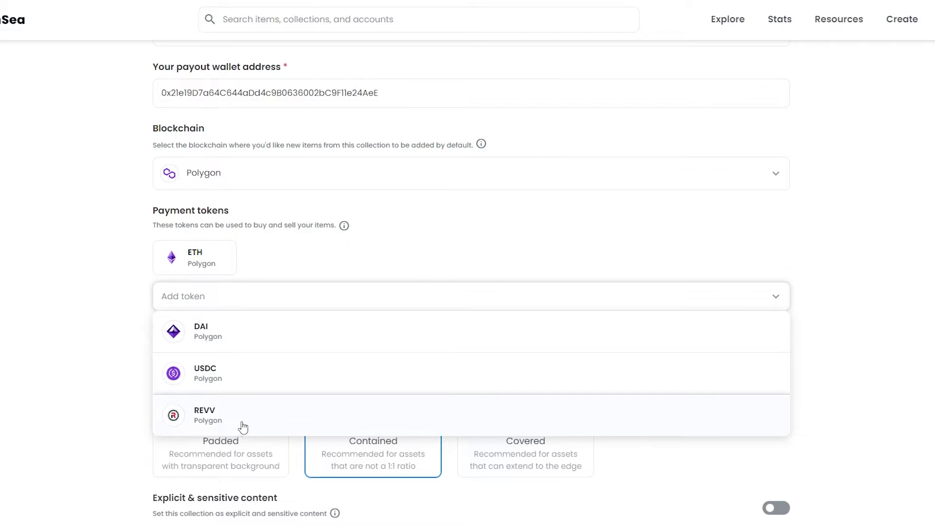
{"action": "left_click", "coordinate": [264, 391]}
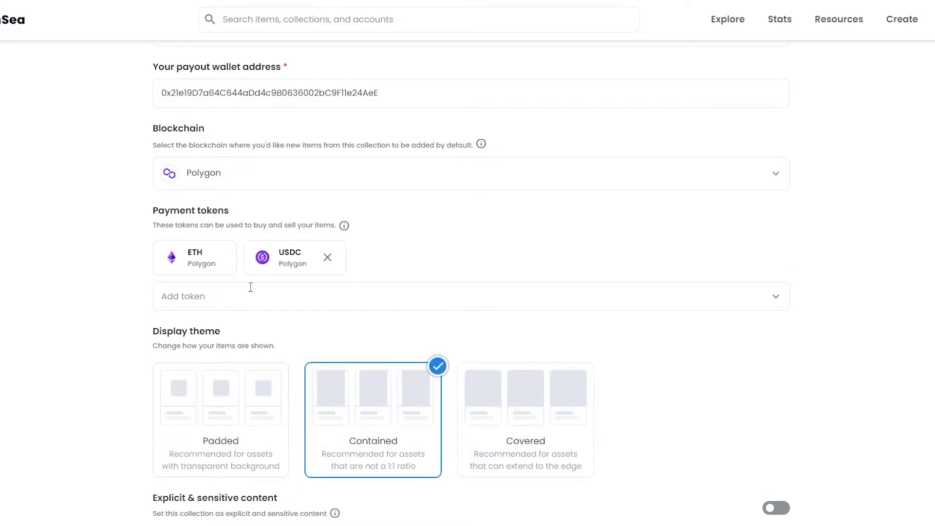
{"action": "scroll", "coordinate": [219, 305], "scroll_direction": "down", "scroll_amount": 1}
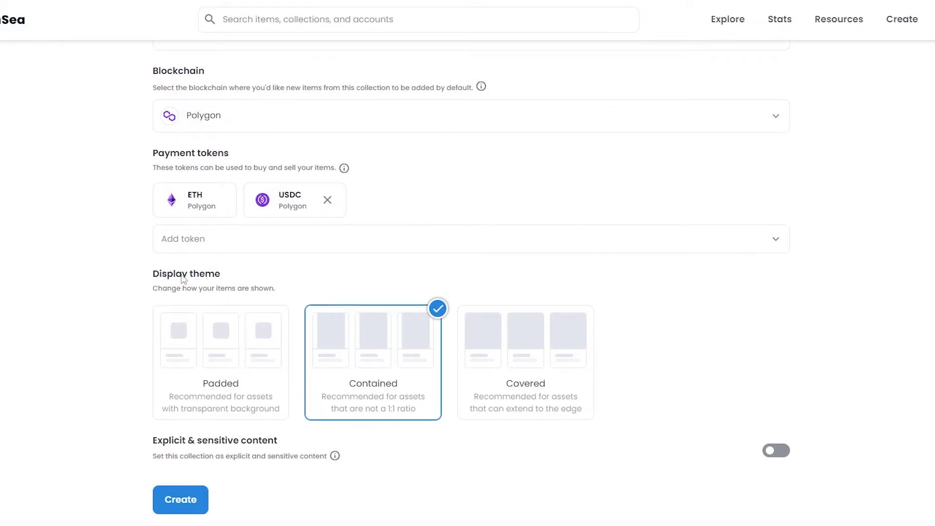
Pick the Padded display theme and submit the collection form
{"action": "left_click_drag", "start_coordinate": [154, 277], "coordinate": [284, 274]}
{"action": "left_click", "coordinate": [157, 432]}
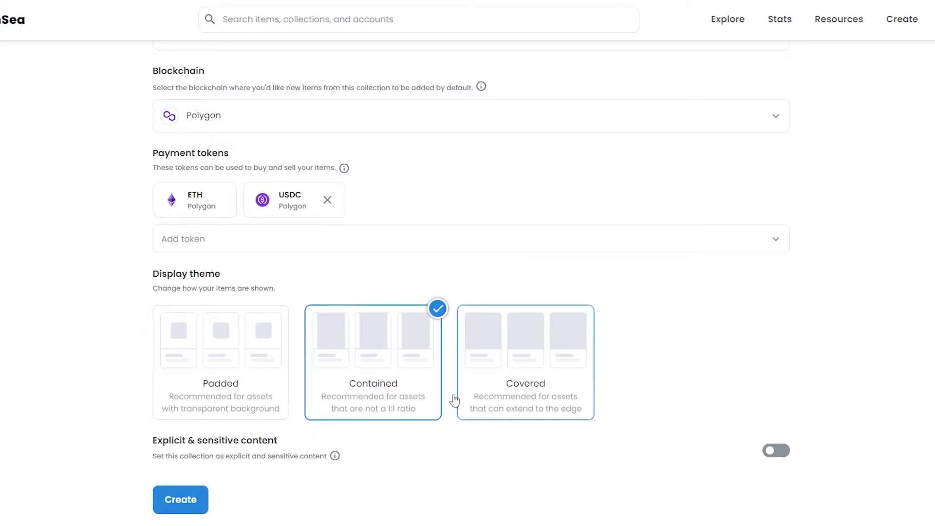
{"action": "left_click", "coordinate": [271, 372]}
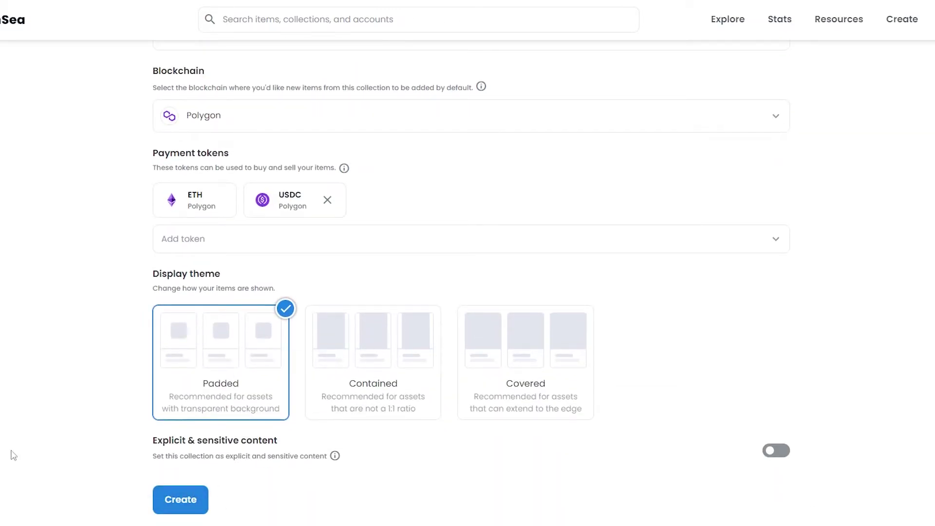
{"action": "left_click", "coordinate": [185, 509]}
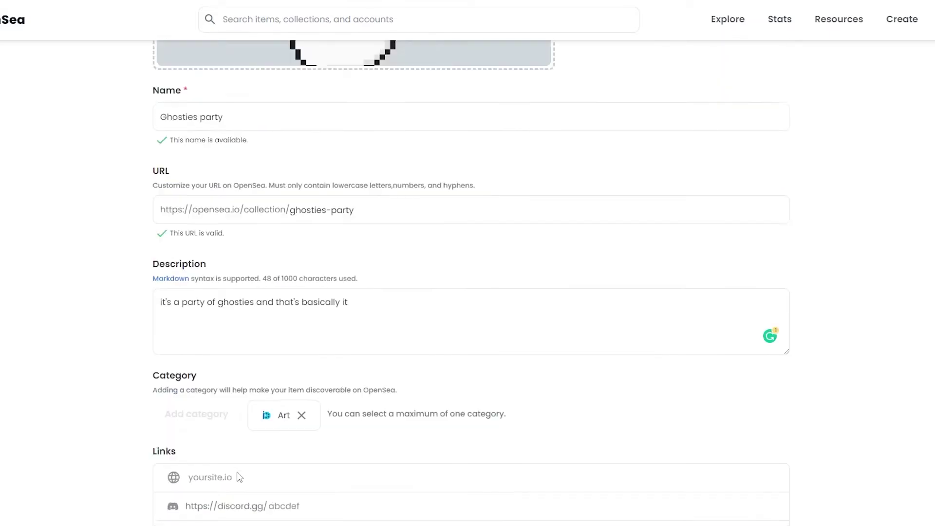
{"action": "scroll", "coordinate": [352, 214], "scroll_direction": "down", "scroll_amount": 15}
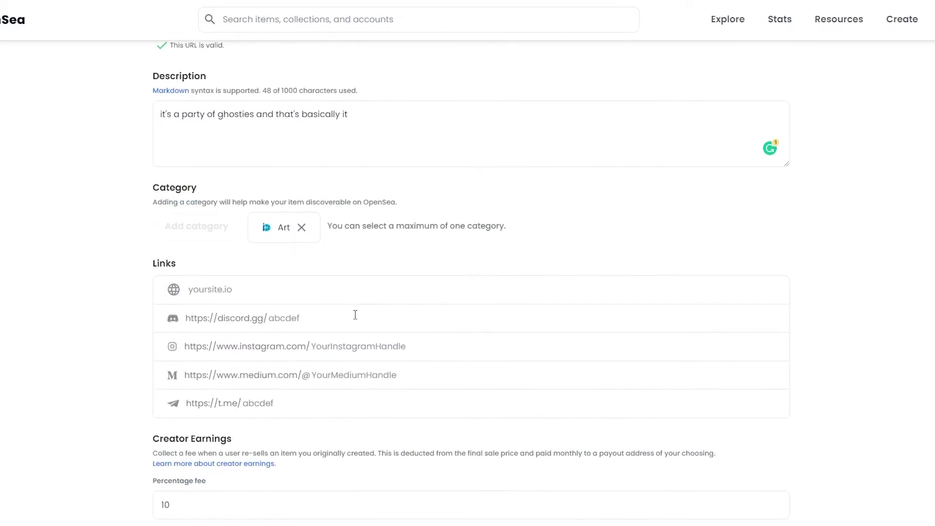
Submit the completed Ghosties party form with the Create button at the bottom
{"action": "scroll", "coordinate": [370, 311], "scroll_direction": "down", "scroll_amount": 10}
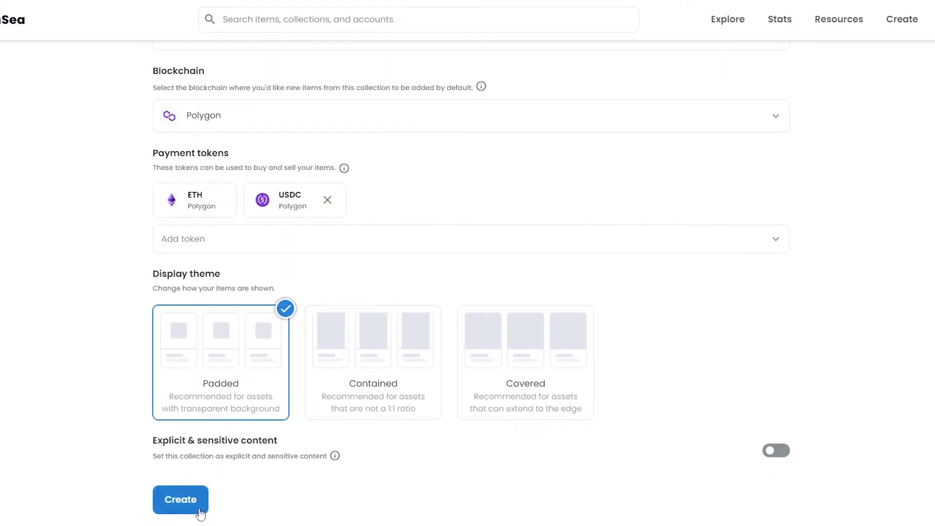
{"action": "left_click", "coordinate": [199, 504]}
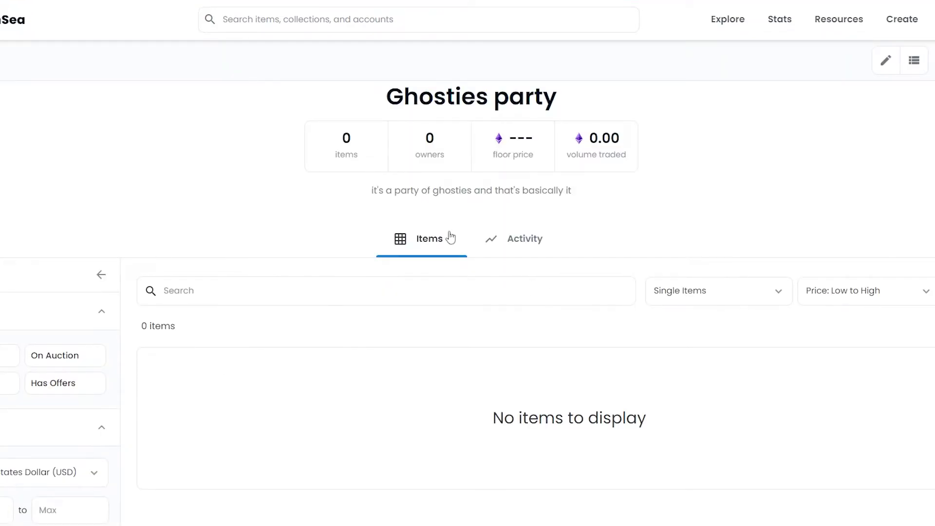
Review the new Ghosties party collection page showing No items to display
{"action": "scroll", "coordinate": [530, 242], "scroll_direction": "down", "scroll_amount": 3}
{"action": "scroll", "coordinate": [418, 288], "scroll_direction": "down", "scroll_amount": 2}
{"action": "scroll", "coordinate": [576, 288], "scroll_direction": "up", "scroll_amount": 5}
{"action": "scroll", "coordinate": [560, 351], "scroll_direction": "down", "scroll_amount": 3}
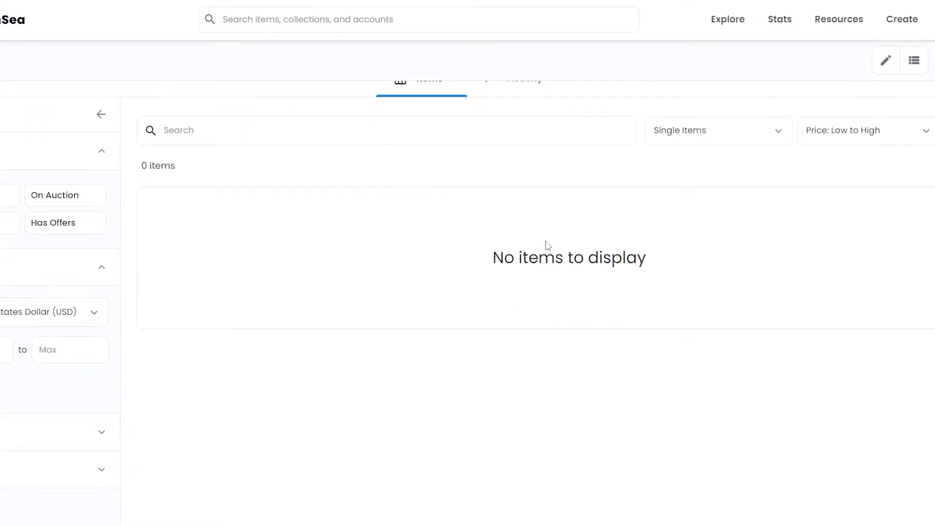
{"action": "left_click_drag", "start_coordinate": [458, 266], "coordinate": [662, 262]}
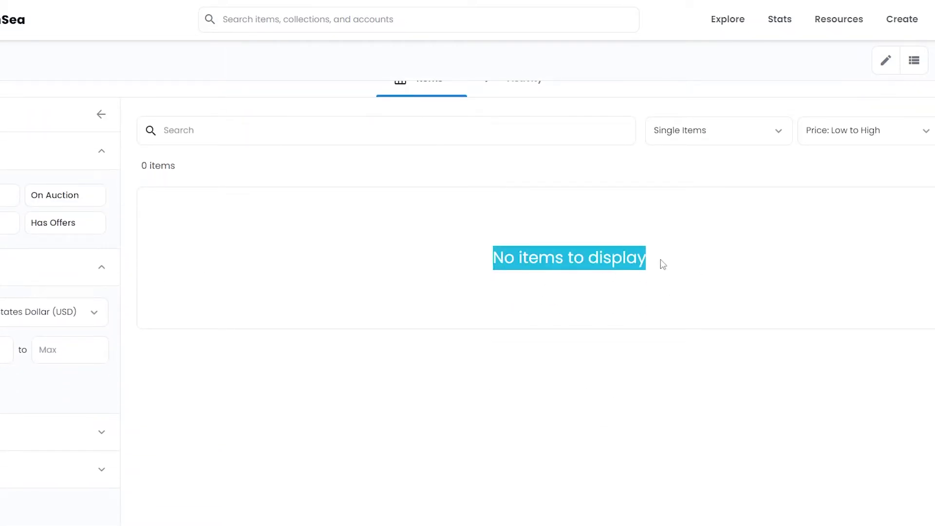
{"action": "left_click", "coordinate": [489, 281]}
{"action": "scroll", "coordinate": [487, 375], "scroll_direction": "up", "scroll_amount": 6}
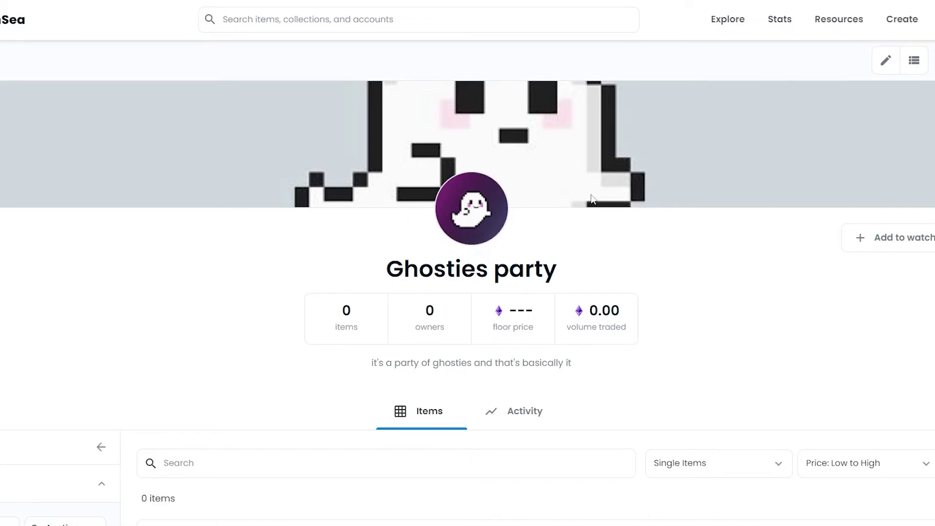
{"action": "scroll", "coordinate": [663, 273], "scroll_direction": "down", "scroll_amount": 6}
{"action": "scroll", "coordinate": [672, 294], "scroll_direction": "up", "scroll_amount": 5}
{"action": "scroll", "coordinate": [550, 332], "scroll_direction": "down", "scroll_amount": 5}
{"action": "scroll", "coordinate": [585, 317], "scroll_direction": "up", "scroll_amount": 6}
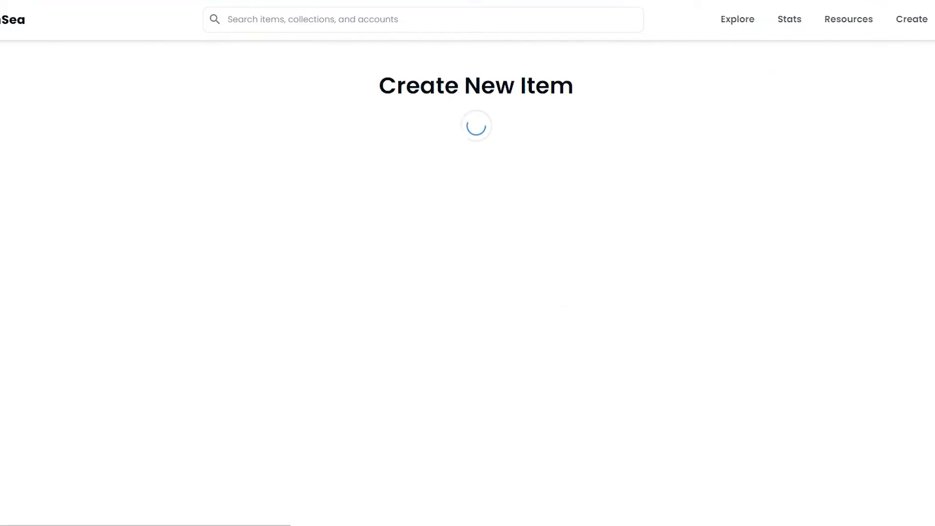
Upload the ghost image pixil-frame-0 (1).png as the item's media
{"action": "scroll", "coordinate": [372, 192], "scroll_direction": "down", "scroll_amount": 12}
{"action": "scroll", "coordinate": [438, 378], "scroll_direction": "up", "scroll_amount": 9}
{"action": "scroll", "coordinate": [415, 390], "scroll_direction": "up", "scroll_amount": 3}
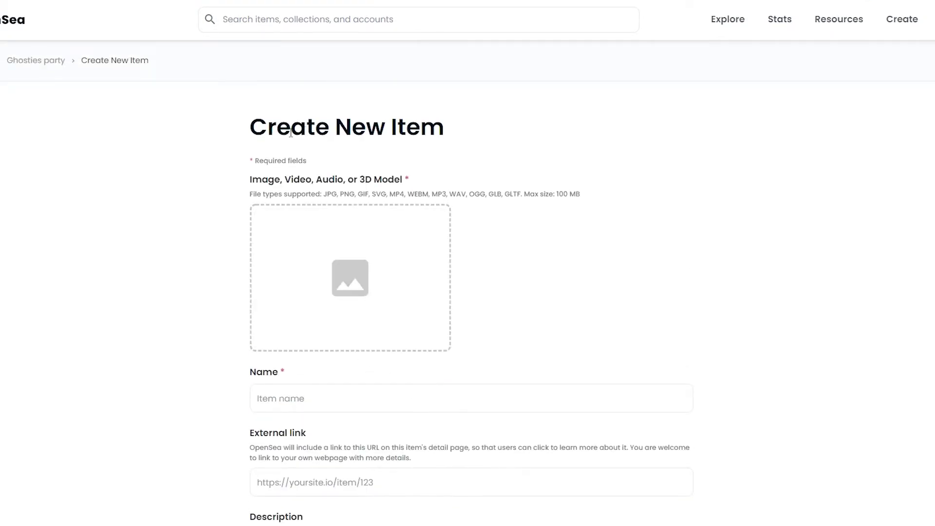
{"action": "left_click", "coordinate": [357, 270]}
{"action": "left_click", "coordinate": [234, 43]}
{"action": "left_click", "coordinate": [382, 236]}
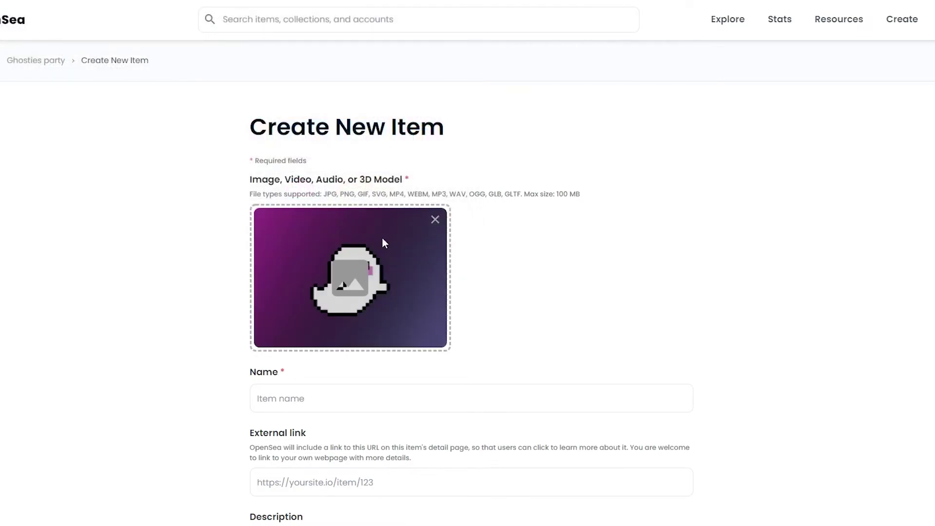
{"action": "left_click", "coordinate": [430, 228]}
{"action": "left_click", "coordinate": [376, 53]}
{"action": "left_click", "coordinate": [379, 230]}
{"action": "scroll", "coordinate": [345, 349], "scroll_direction": "down", "scroll_amount": 5}
Name the item 'Ghostie #1'
{"action": "left_click", "coordinate": [312, 180]}
{"action": "type", "text": "Ghostie #1"}
{"action": "left_click", "coordinate": [284, 263]}
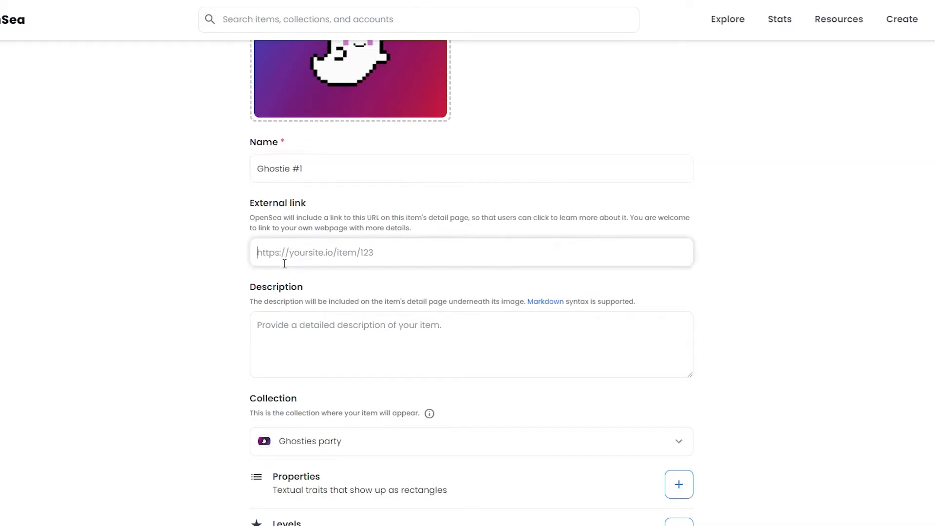
{"action": "scroll", "coordinate": [541, 293], "scroll_direction": "down", "scroll_amount": 1}
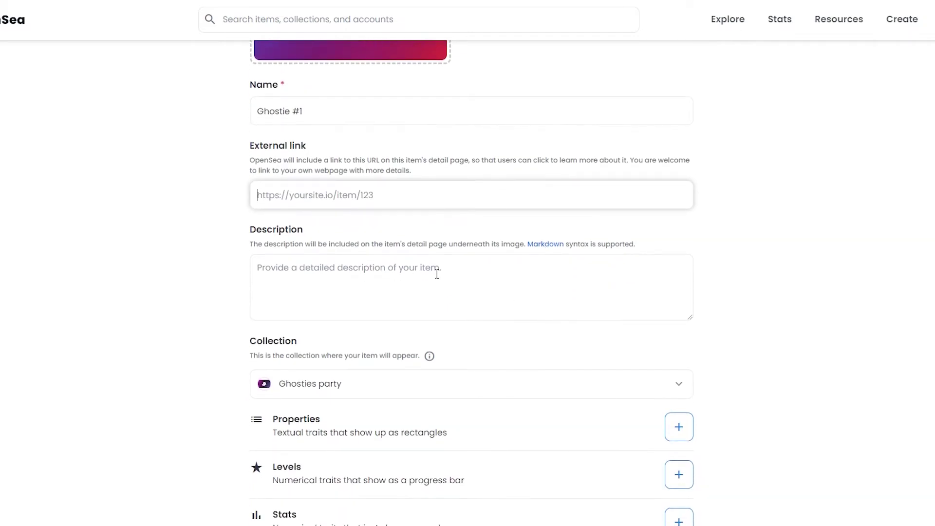
Add the description '1st edition of ghosties' and confirm a supply of 1
{"action": "left_click", "coordinate": [295, 284]}
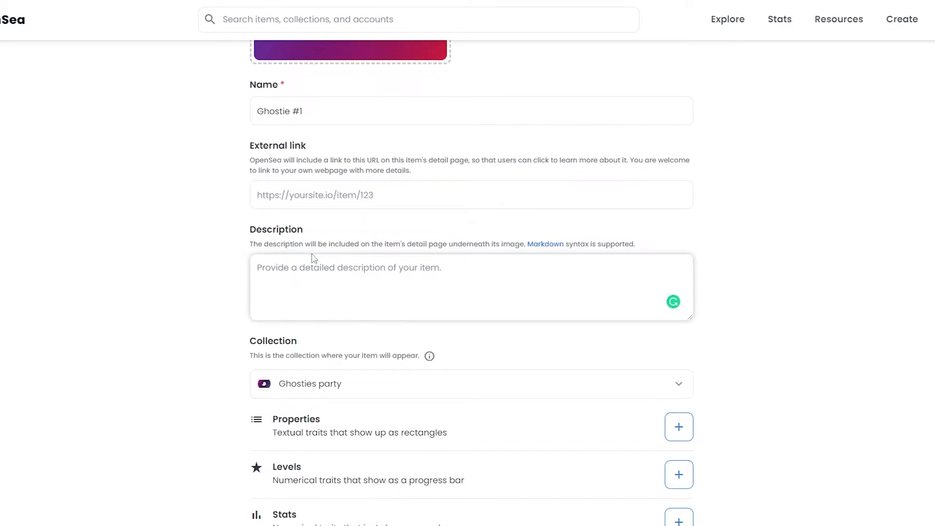
{"action": "type", "text": "1s"}
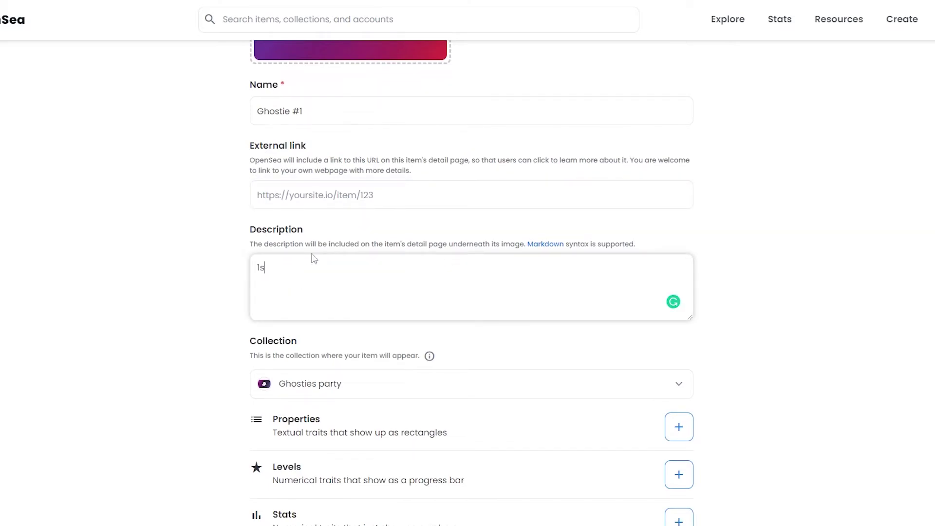
{"action": "type", "text": "t edition of ghosties"}
{"action": "scroll", "coordinate": [174, 242], "scroll_direction": "down", "scroll_amount": 2}
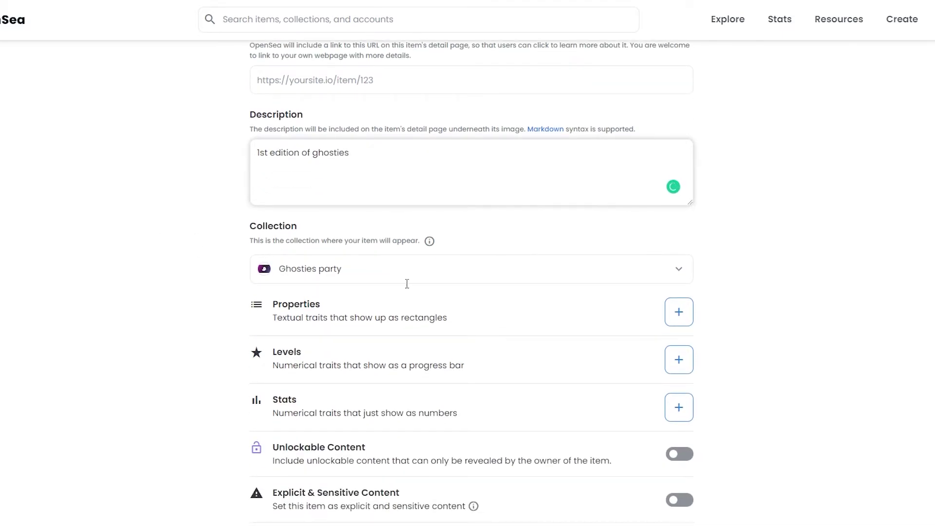
{"action": "scroll", "coordinate": [444, 275], "scroll_direction": "down", "scroll_amount": 5}
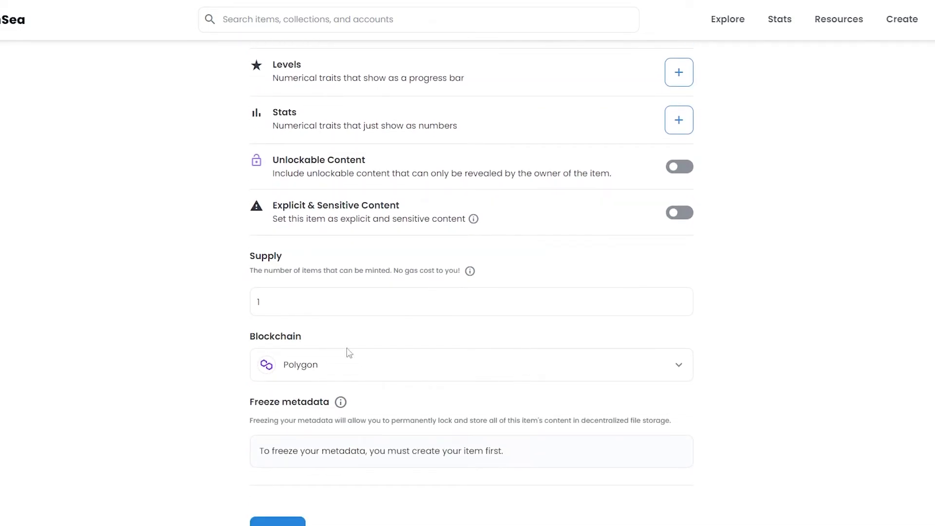
{"action": "scroll", "coordinate": [276, 362], "scroll_direction": "up", "scroll_amount": 2}
{"action": "left_click", "coordinate": [348, 419]}
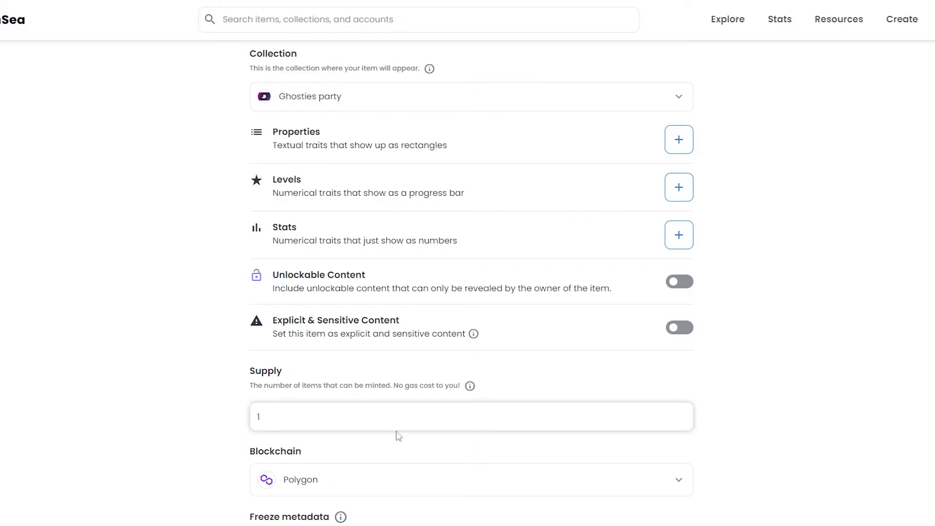
{"action": "scroll", "coordinate": [516, 317], "scroll_direction": "up", "scroll_amount": 2}
{"action": "scroll", "coordinate": [338, 427], "scroll_direction": "down", "scroll_amount": 5}
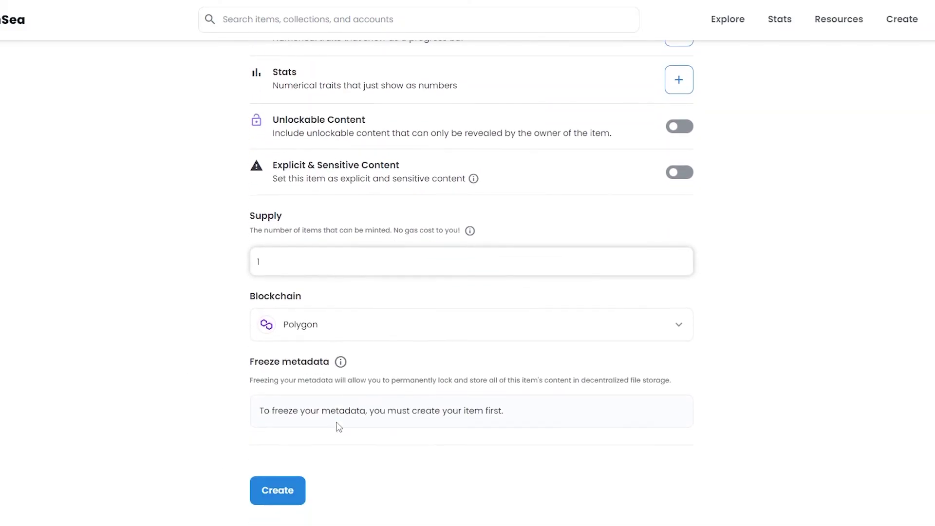
Submit Ghostie #1 and pass the reCAPTCHA by selecting the vehicle tiles
{"action": "left_click", "coordinate": [285, 490]}
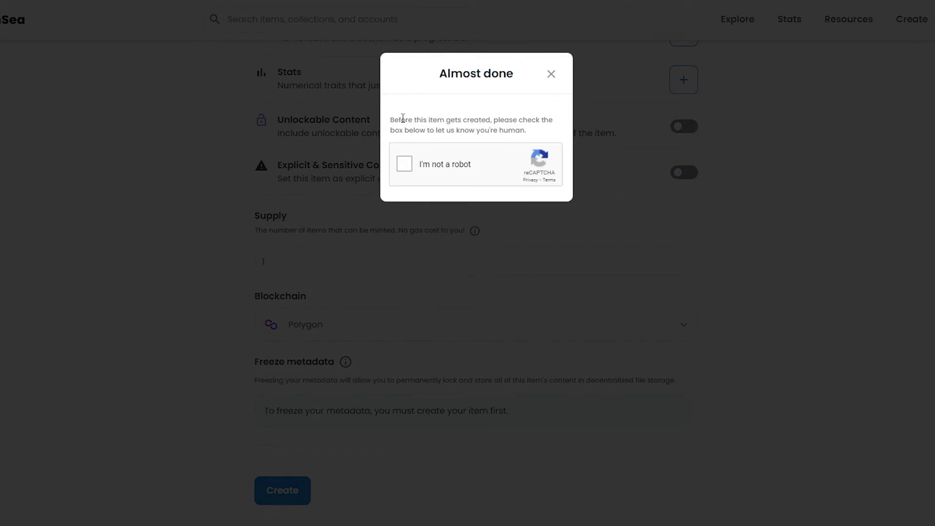
{"action": "left_click", "coordinate": [404, 164]}
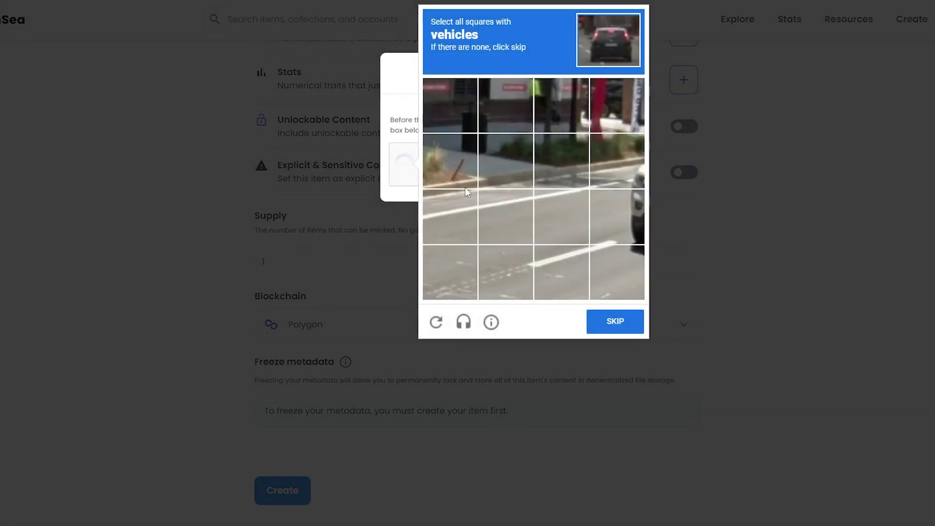
{"action": "left_click", "coordinate": [630, 223]}
{"action": "left_click", "coordinate": [628, 161]}
{"action": "left_click", "coordinate": [639, 266]}
{"action": "left_click", "coordinate": [623, 324]}
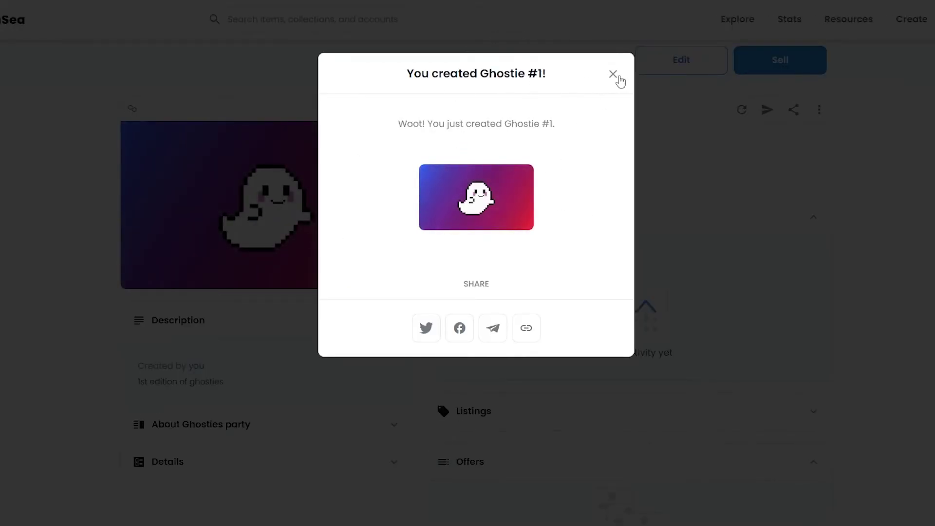
Dismiss the 'You created Ghostie #1!' dialog and start selling the item
{"action": "left_click", "coordinate": [613, 74]}
{"action": "scroll", "coordinate": [336, 254], "scroll_direction": "down", "scroll_amount": 10}
{"action": "scroll", "coordinate": [536, 341], "scroll_direction": "up", "scroll_amount": 7}
{"action": "scroll", "coordinate": [534, 73], "scroll_direction": "up", "scroll_amount": 4}
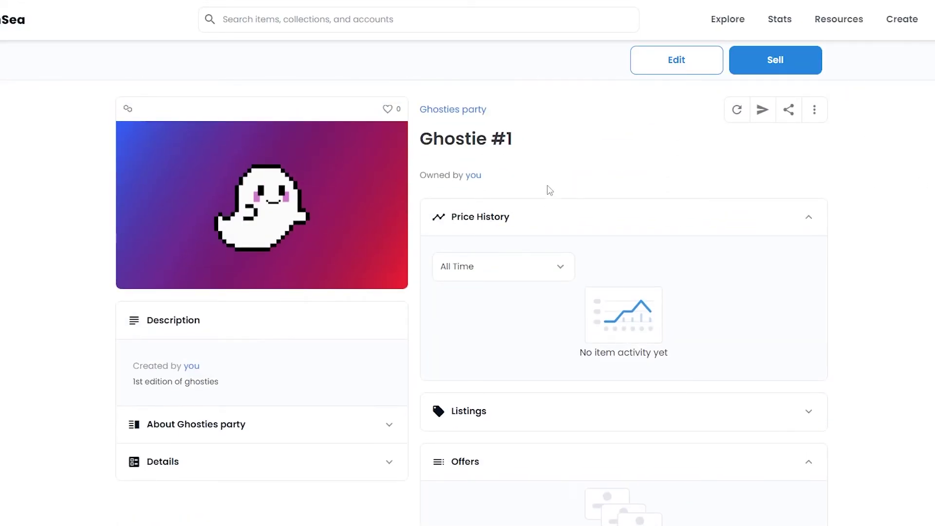
{"action": "left_click", "coordinate": [773, 70]}
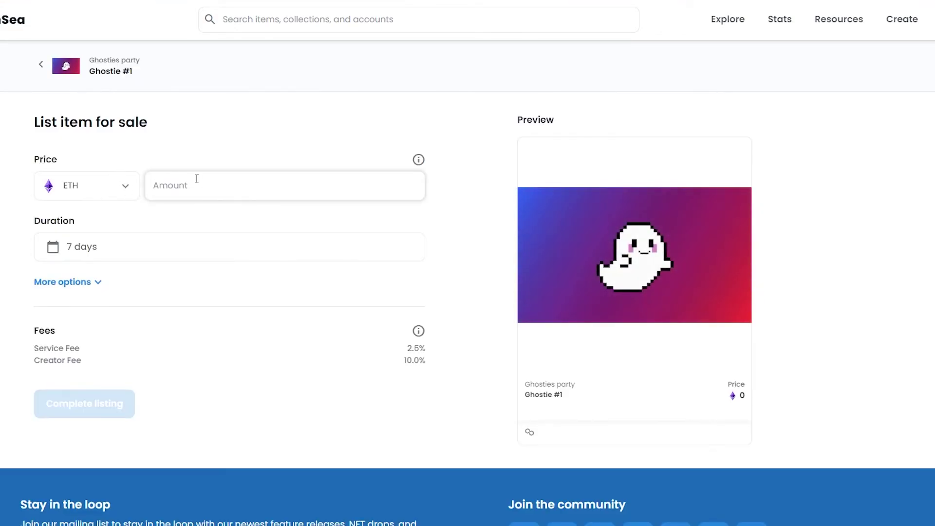
Switch the price currency to USDC, set 15, and submit the 7-day listing
{"action": "scroll", "coordinate": [188, 193], "scroll_direction": "down", "scroll_amount": 1}
{"action": "left_click", "coordinate": [128, 130]}
{"action": "left_click", "coordinate": [88, 171]}
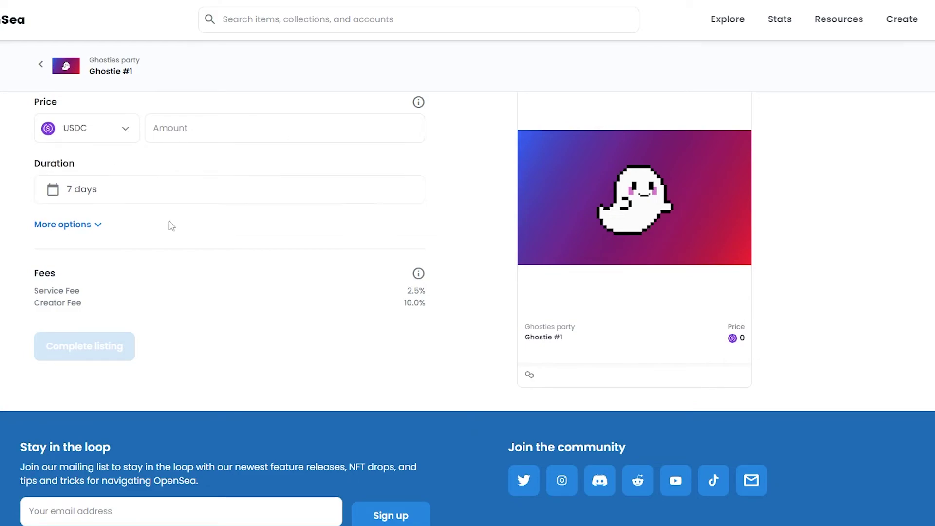
{"action": "scroll", "coordinate": [83, 292], "scroll_direction": "down", "scroll_amount": 1}
{"action": "scroll", "coordinate": [234, 273], "scroll_direction": "up", "scroll_amount": 1}
{"action": "left_click_drag", "start_coordinate": [406, 291], "coordinate": [444, 293]}
{"action": "left_click", "coordinate": [465, 314]}
{"action": "scroll", "coordinate": [455, 312], "scroll_direction": "up", "scroll_amount": 1}
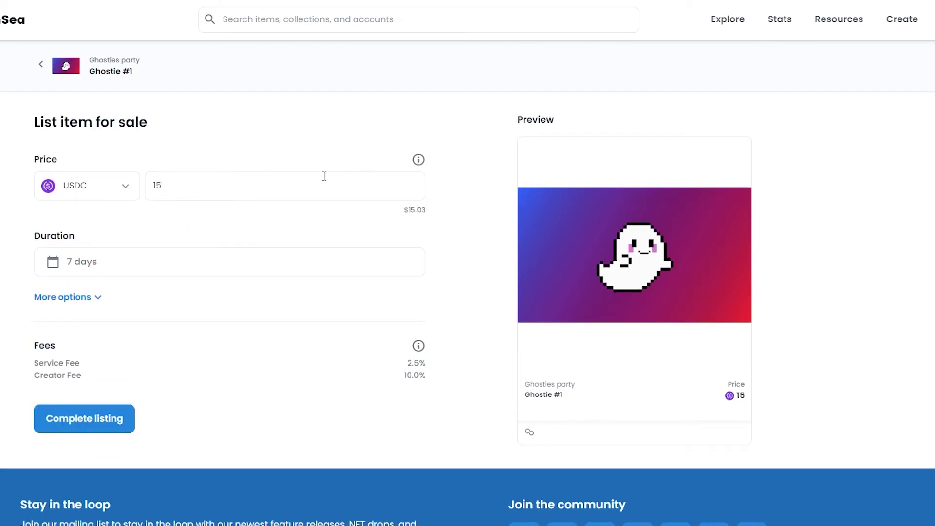
{"action": "scroll", "coordinate": [268, 268], "scroll_direction": "down", "scroll_amount": 1}
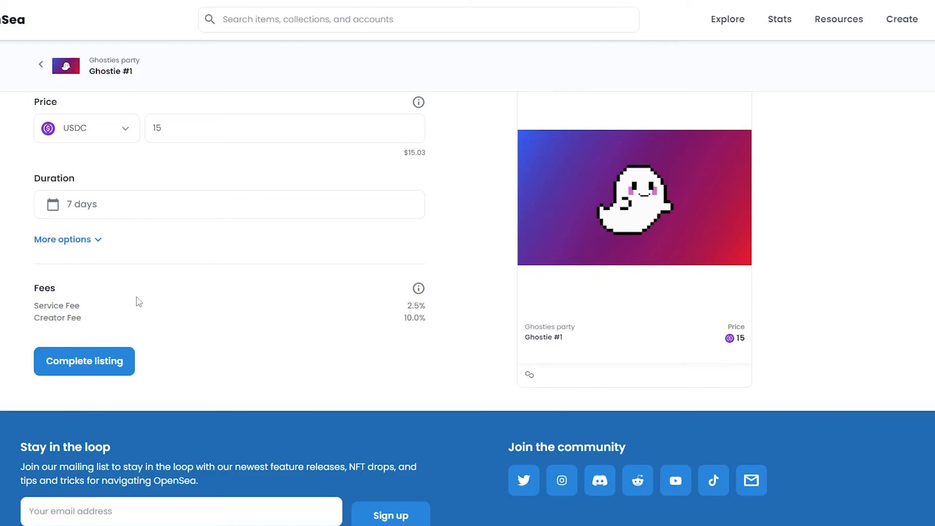
{"action": "scroll", "coordinate": [194, 138], "scroll_direction": "up", "scroll_amount": 1}
{"action": "left_click", "coordinate": [70, 420]}
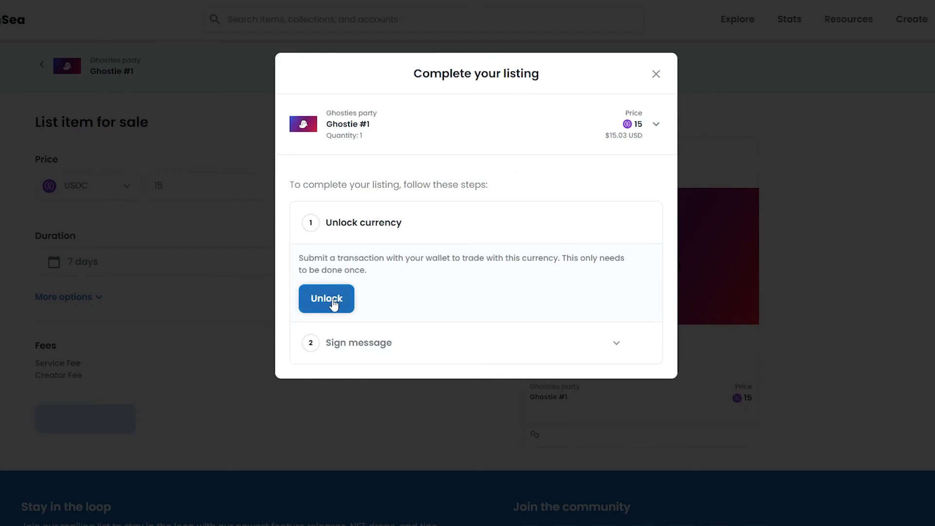
{"action": "left_click", "coordinate": [335, 302]}
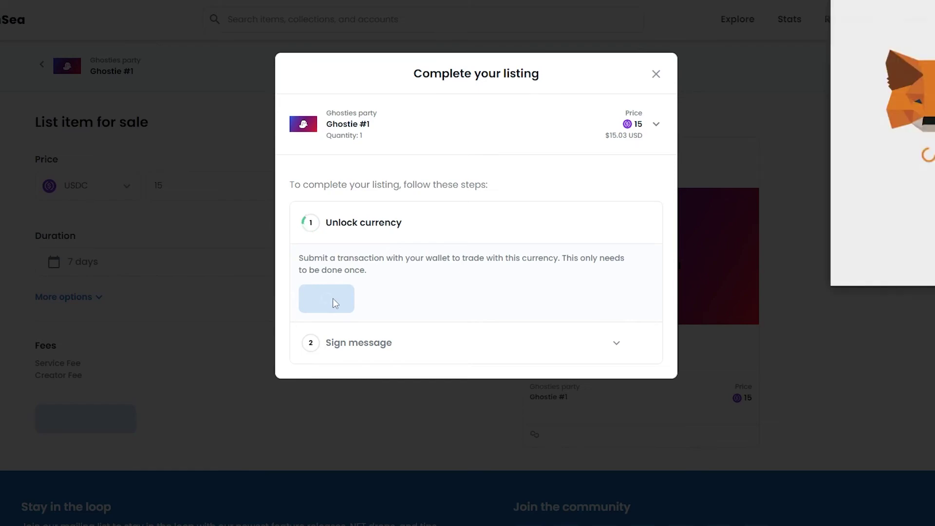
{"action": "scroll", "coordinate": [908, 165], "scroll_direction": "down", "scroll_amount": 3}
{"action": "left_click", "coordinate": [871, 261]}
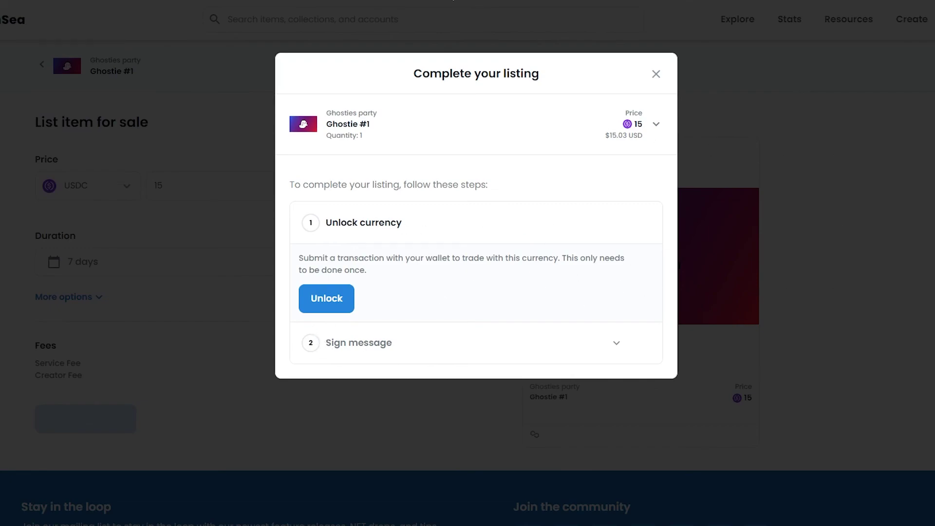
{"action": "left_click", "coordinate": [656, 75]}
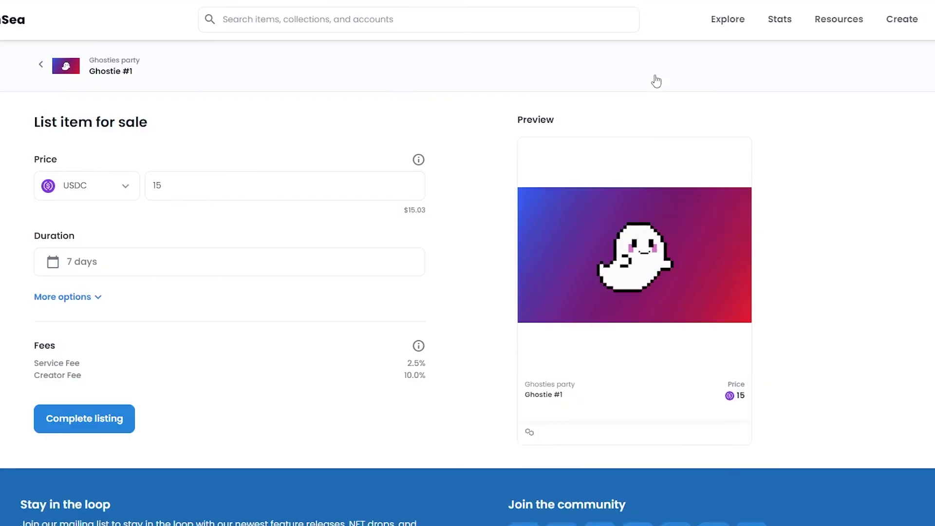